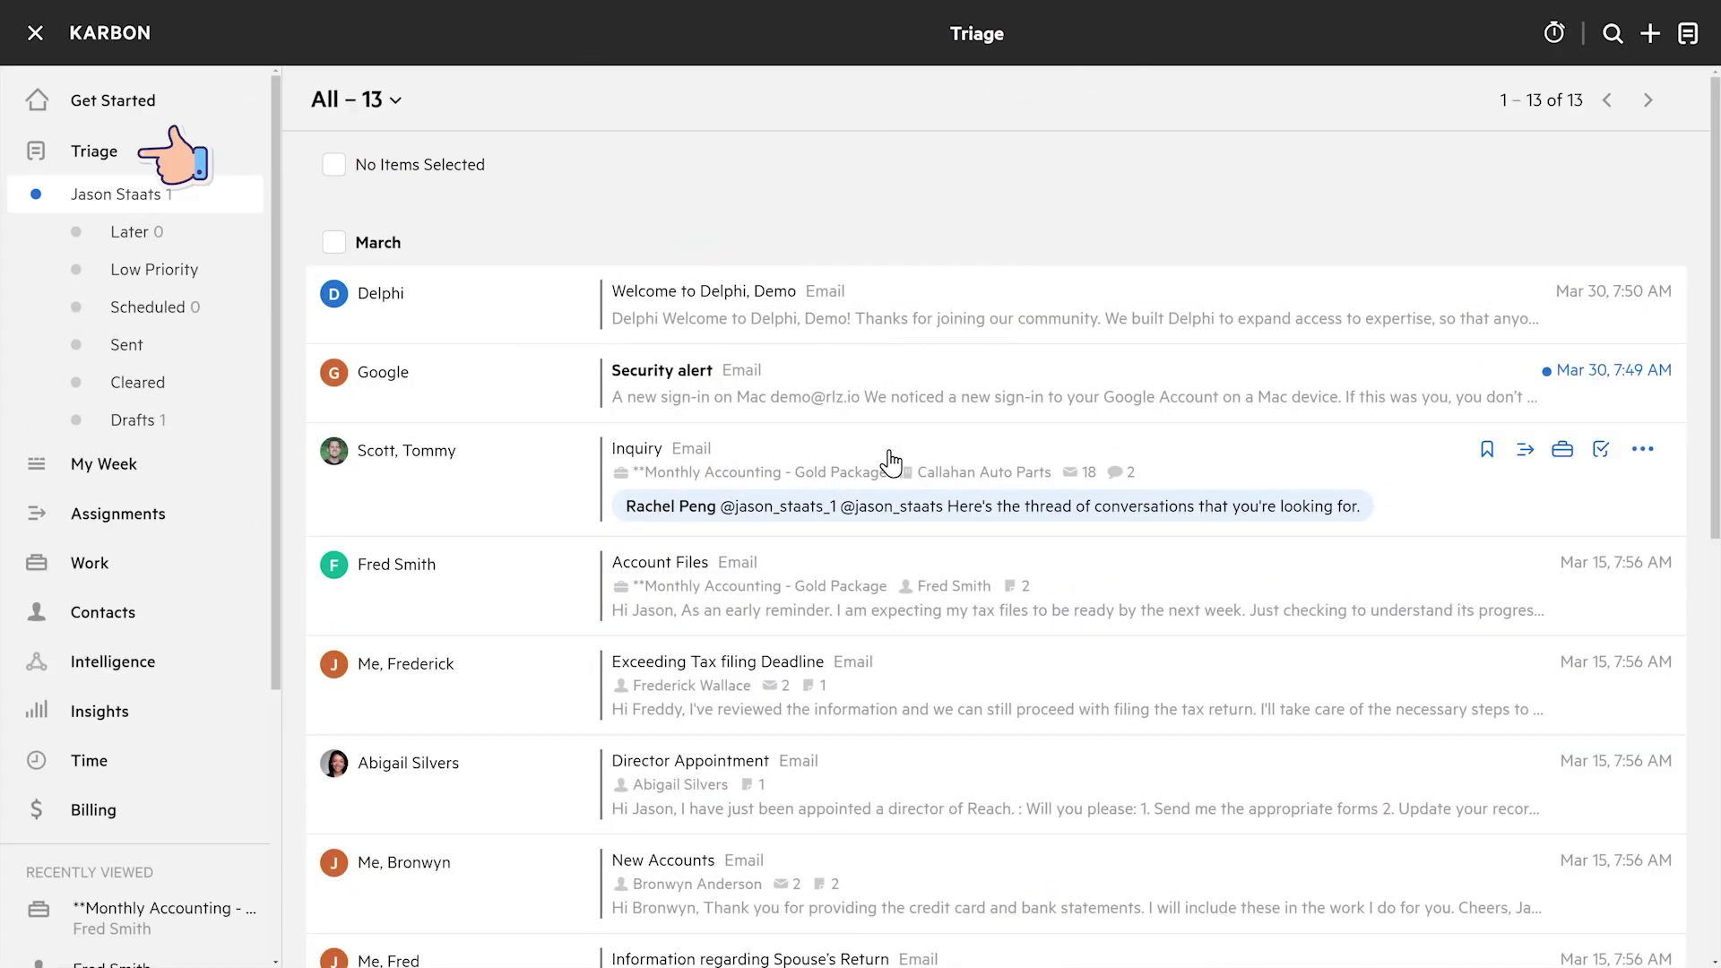
Open the Inquiry email thread in Triage and generate a Karbon AI summary of the conversation.
{"action": "left_click", "coordinate": [881, 460]}
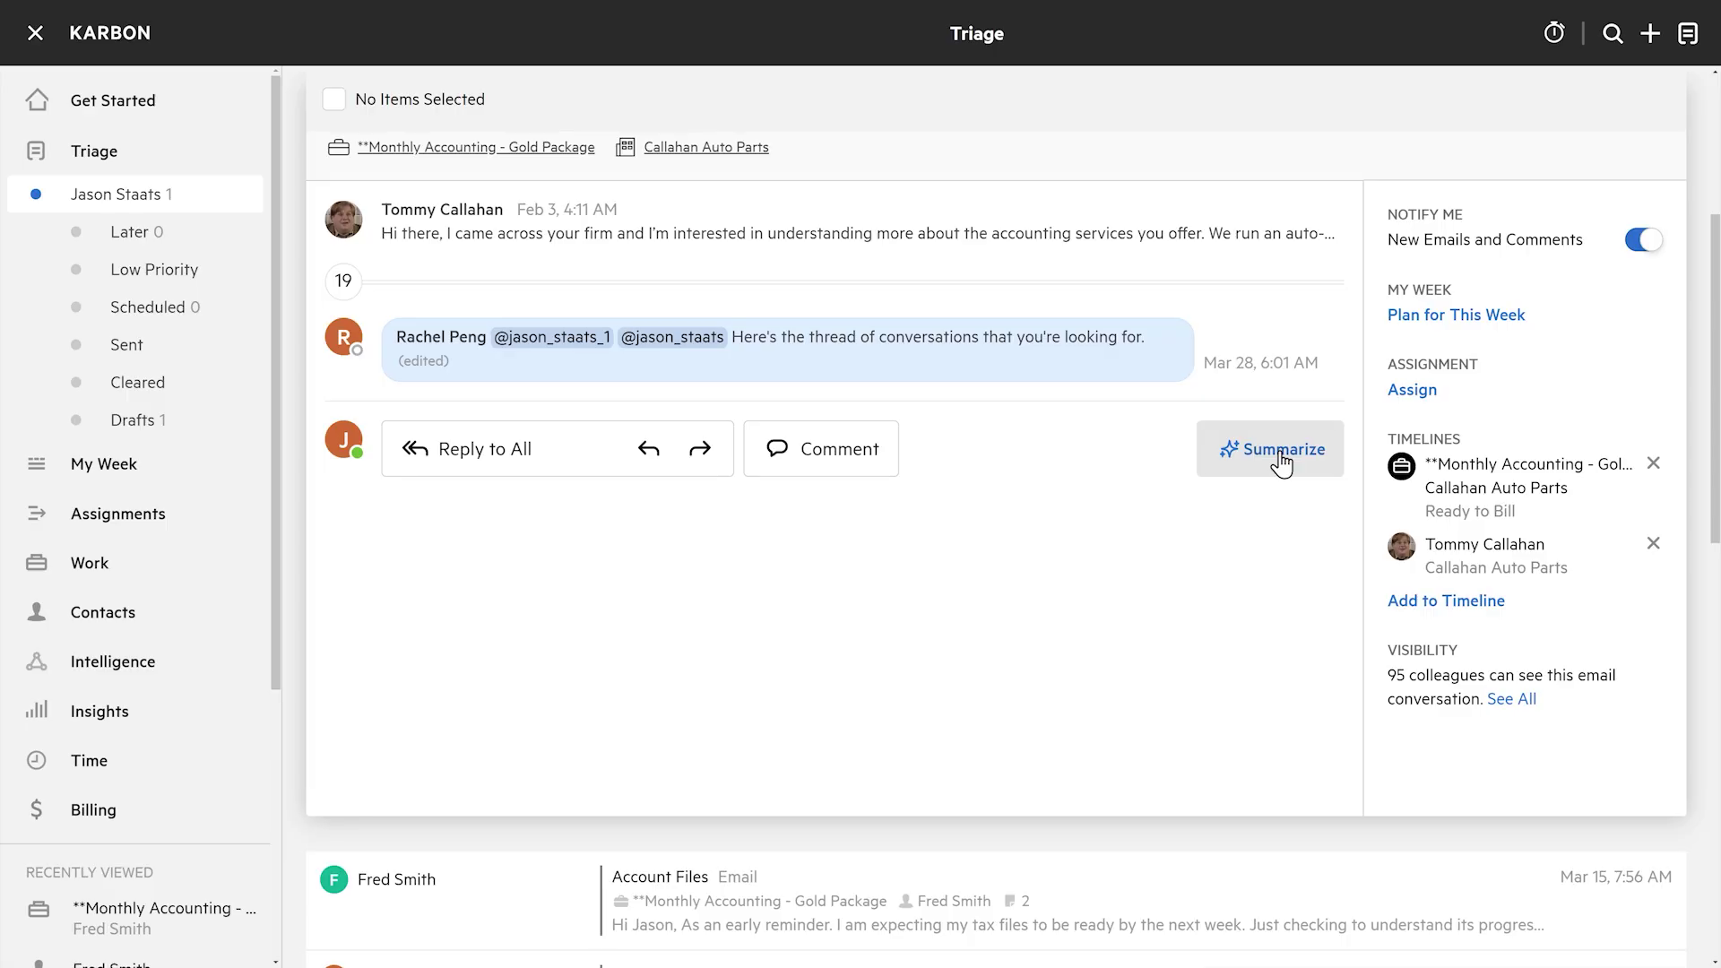
{"action": "left_click", "coordinate": [1283, 457]}
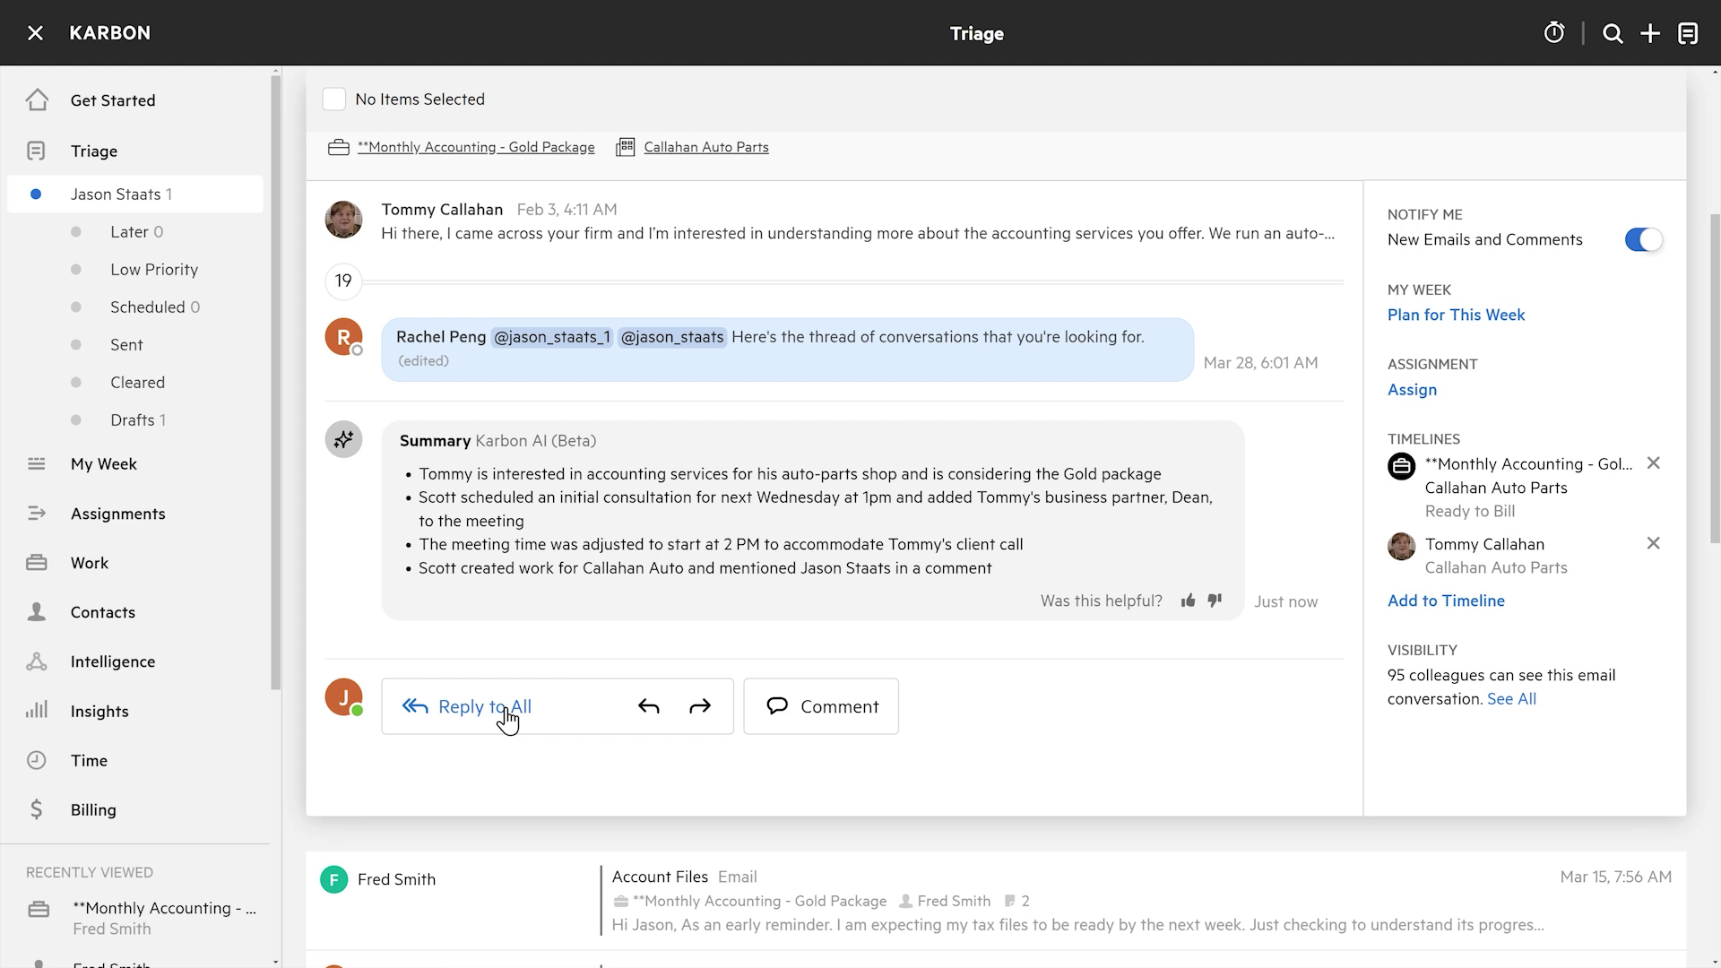
{"action": "left_click", "coordinate": [508, 719]}
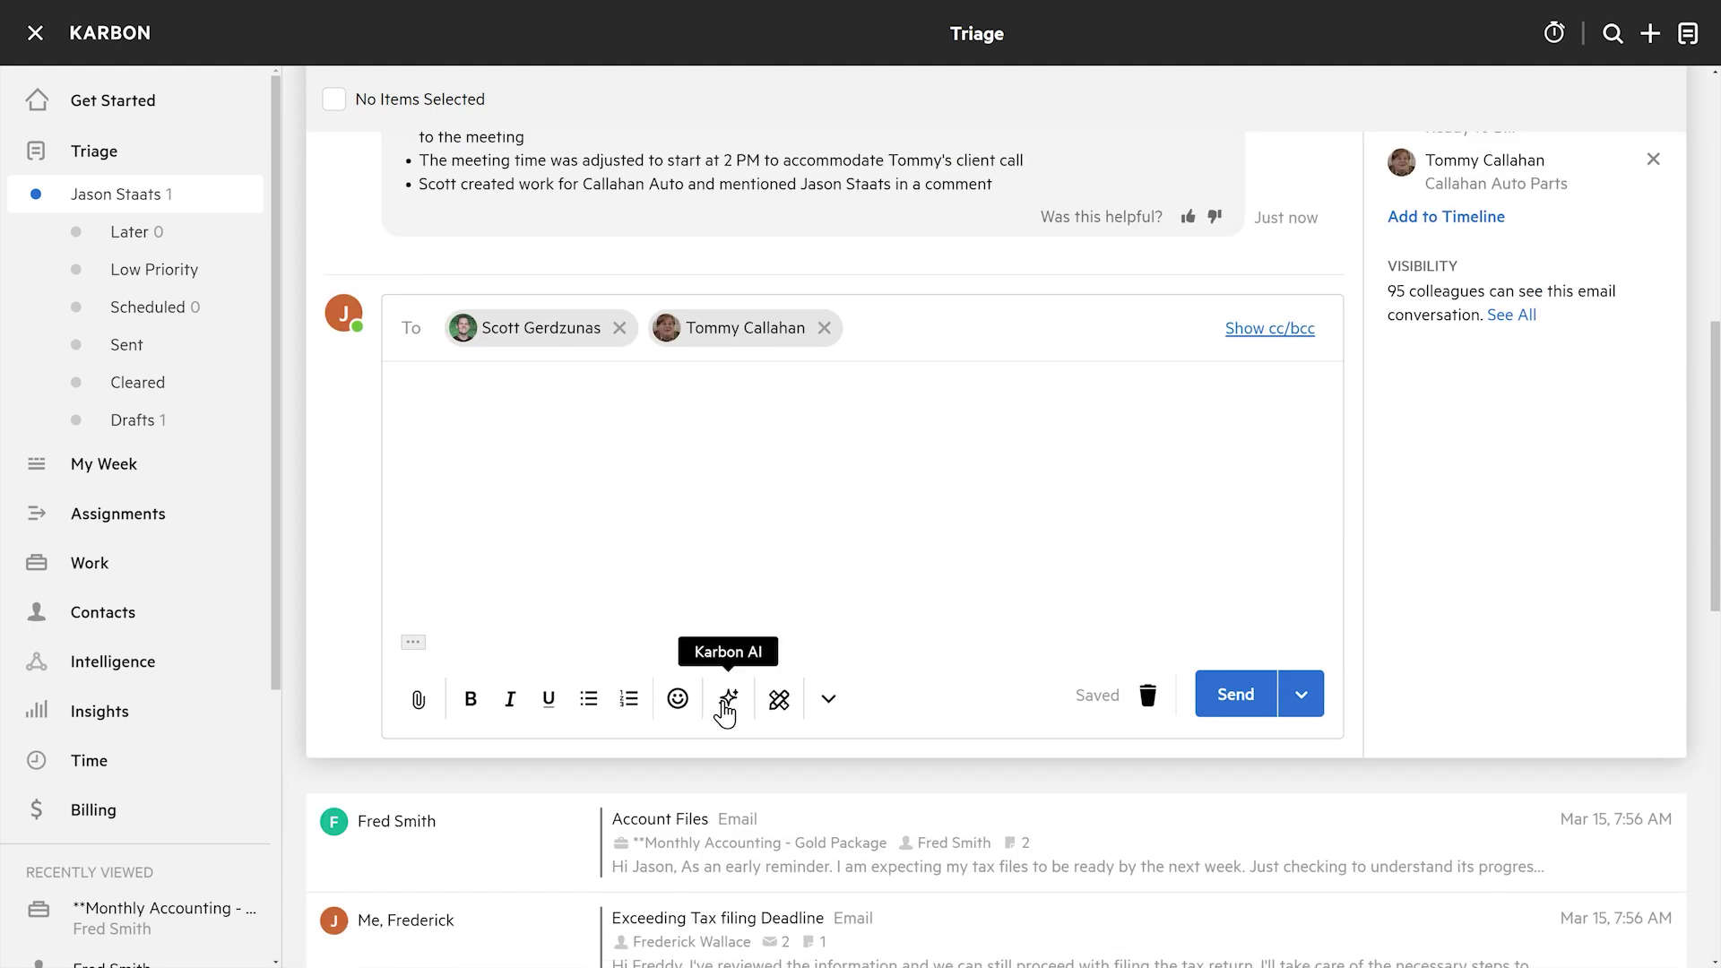
Send a Karbon AI-composed reply-all thanking both participants and confirming 2 PM works.
{"action": "left_click", "coordinate": [726, 701]}
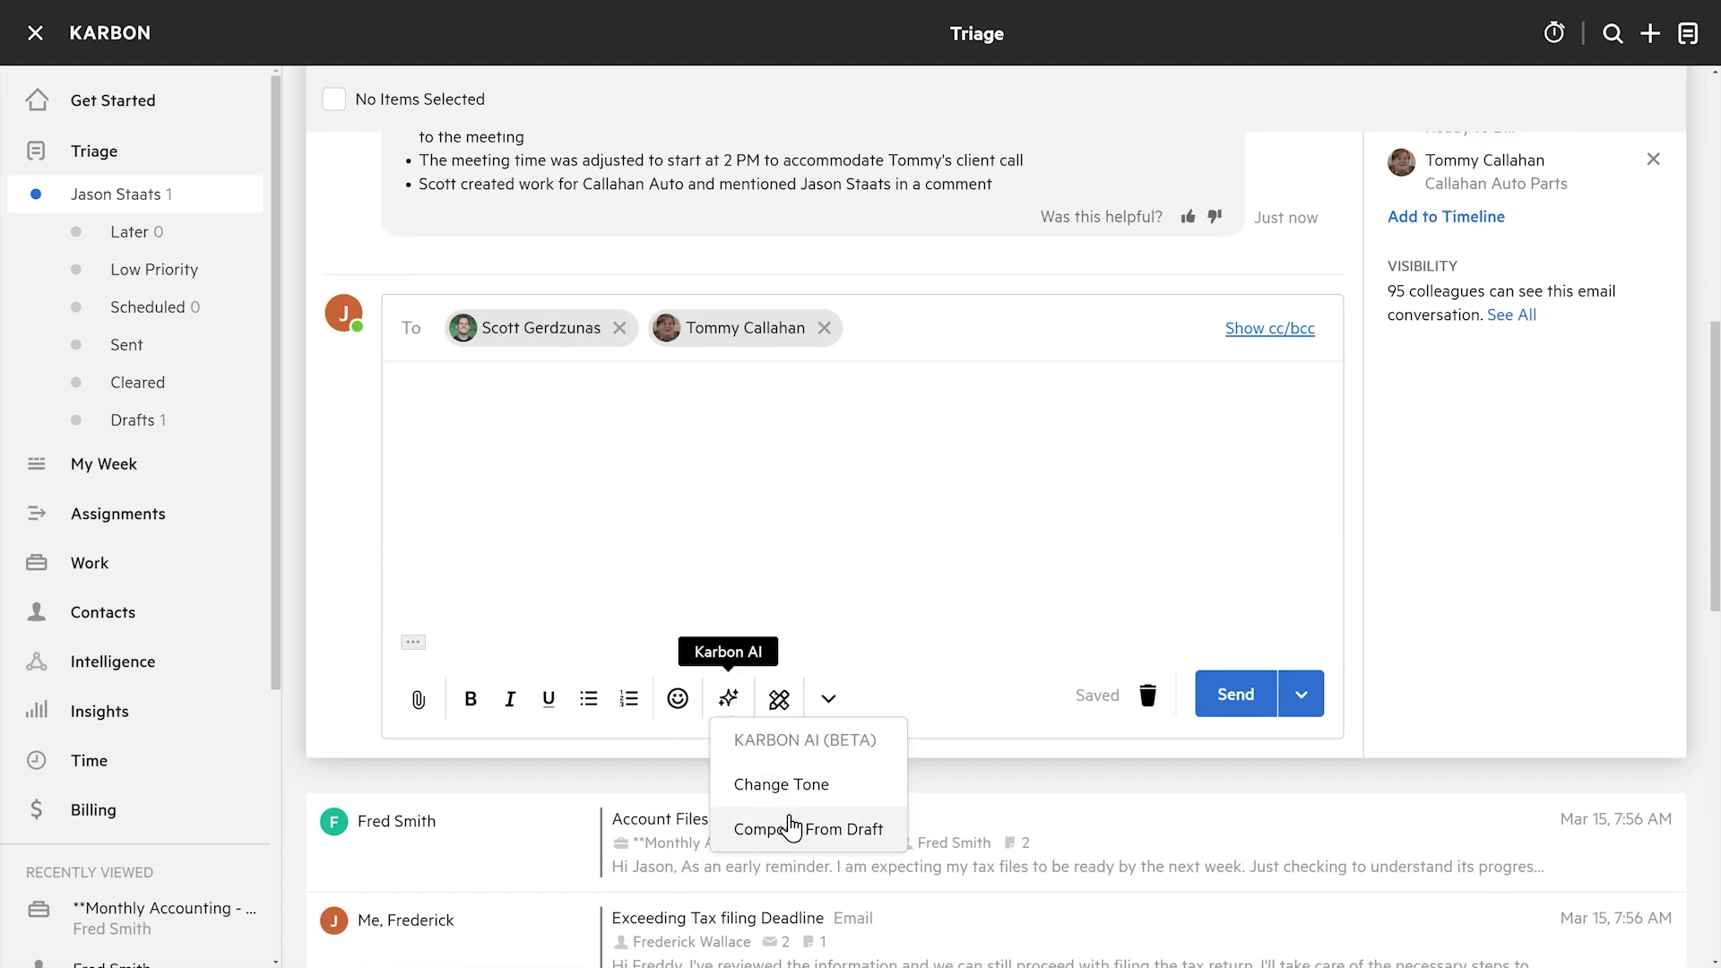
{"action": "left_click", "coordinate": [790, 828]}
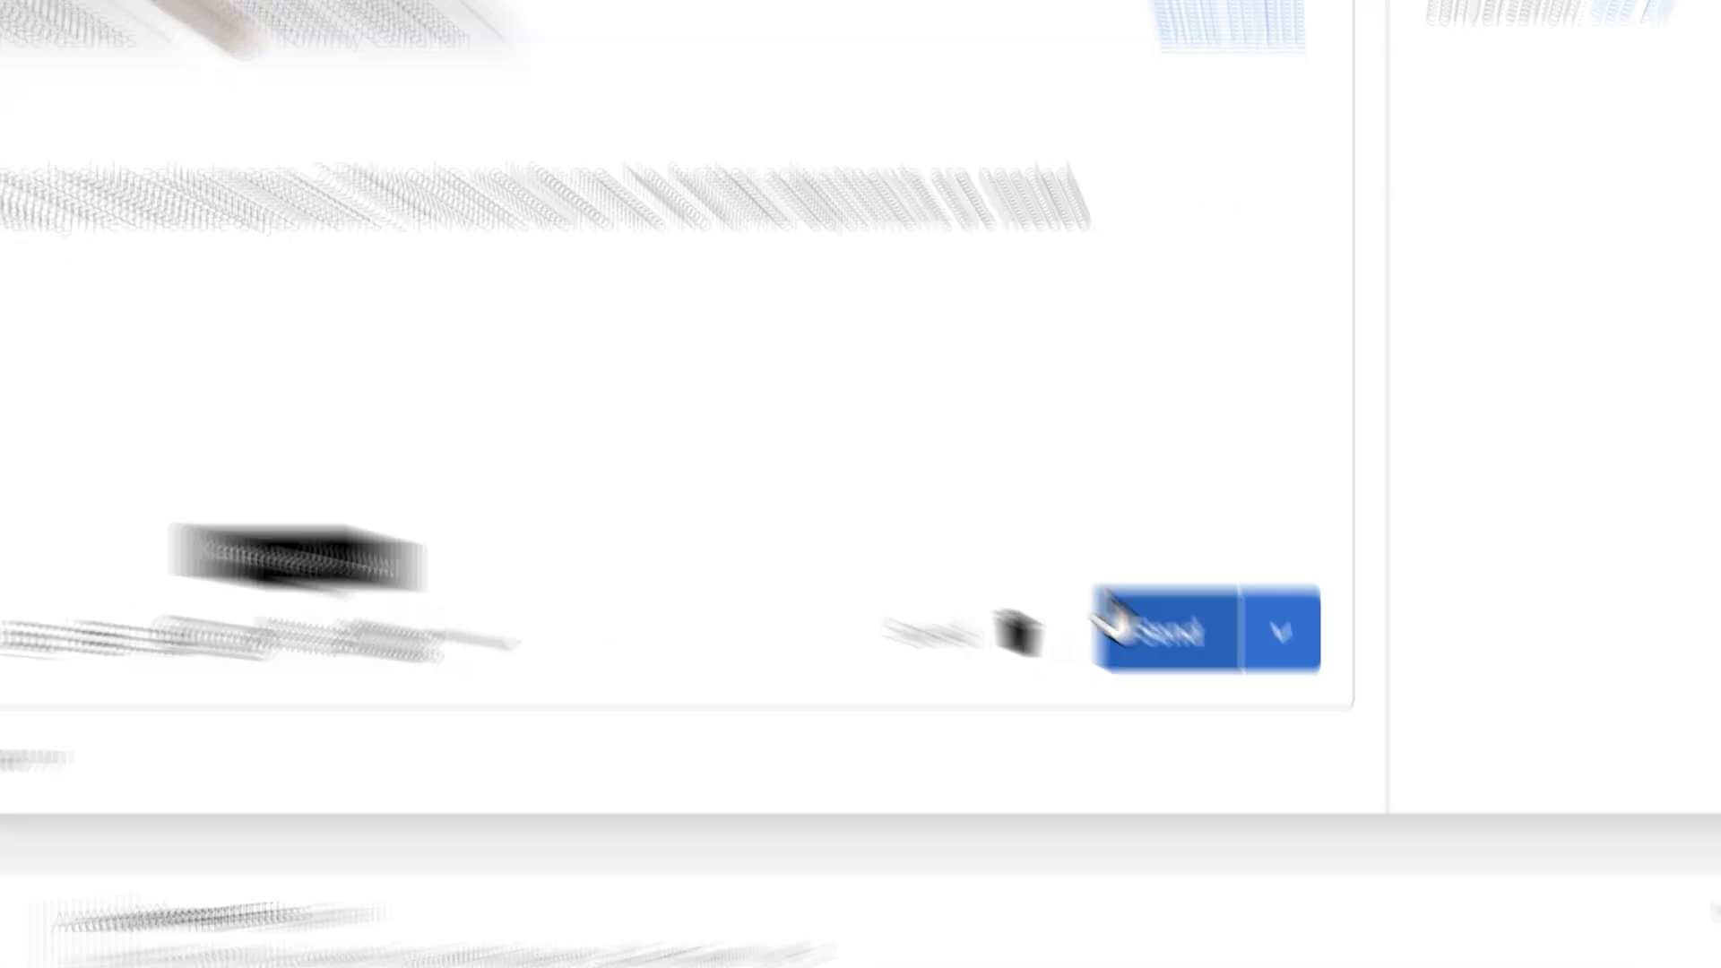
{"action": "left_click", "coordinate": [1219, 685]}
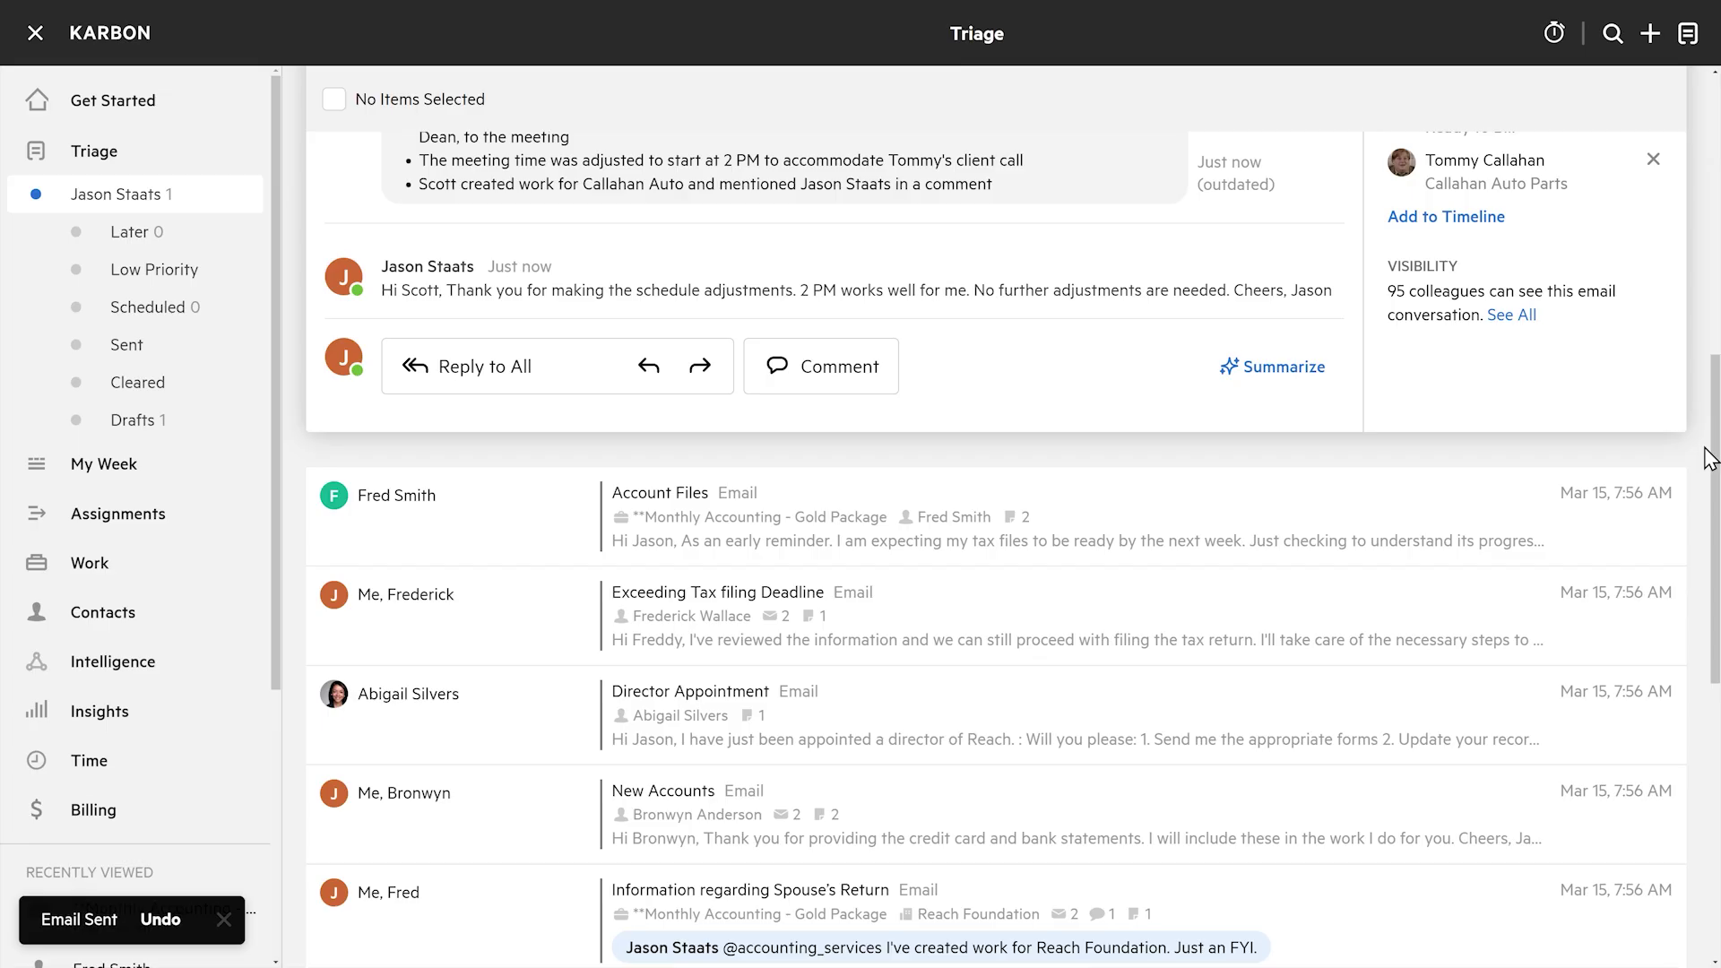
Create work from the email using the Monthly Accounting - Gold Package template, starting today, due Apr 30.
{"action": "left_click_drag", "start_coordinate": [1710, 457], "coordinate": [1701, 280]}
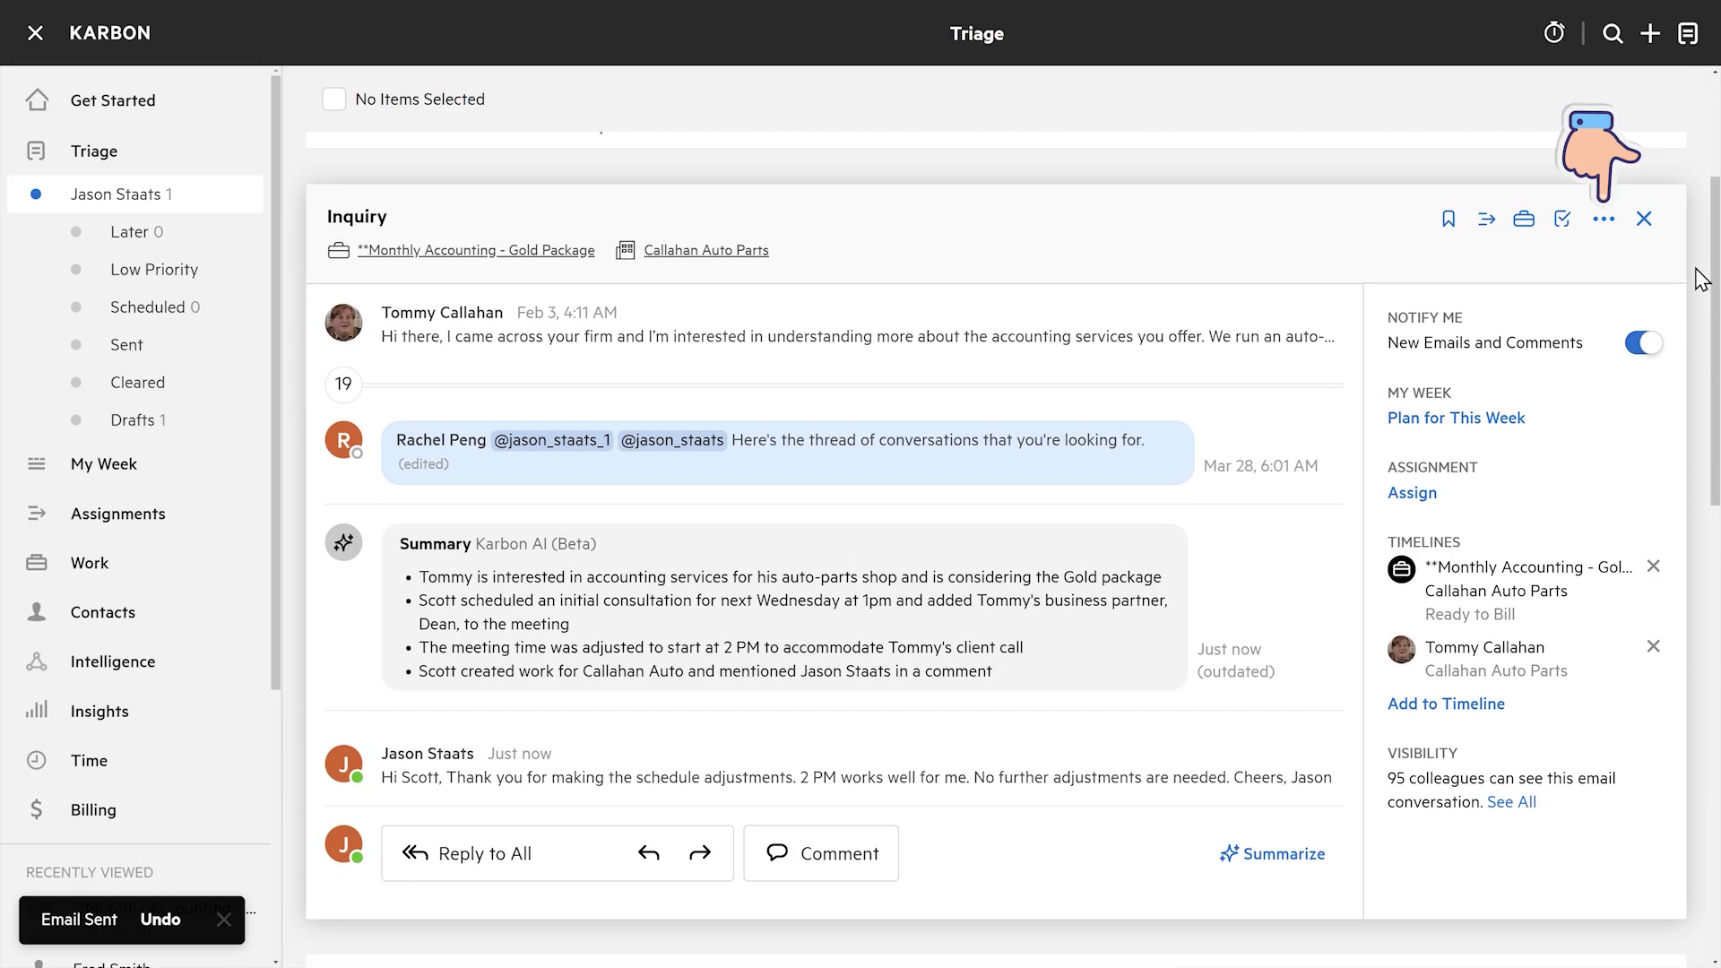
{"action": "left_click", "coordinate": [1604, 219]}
{"action": "left_click", "coordinate": [1461, 534]}
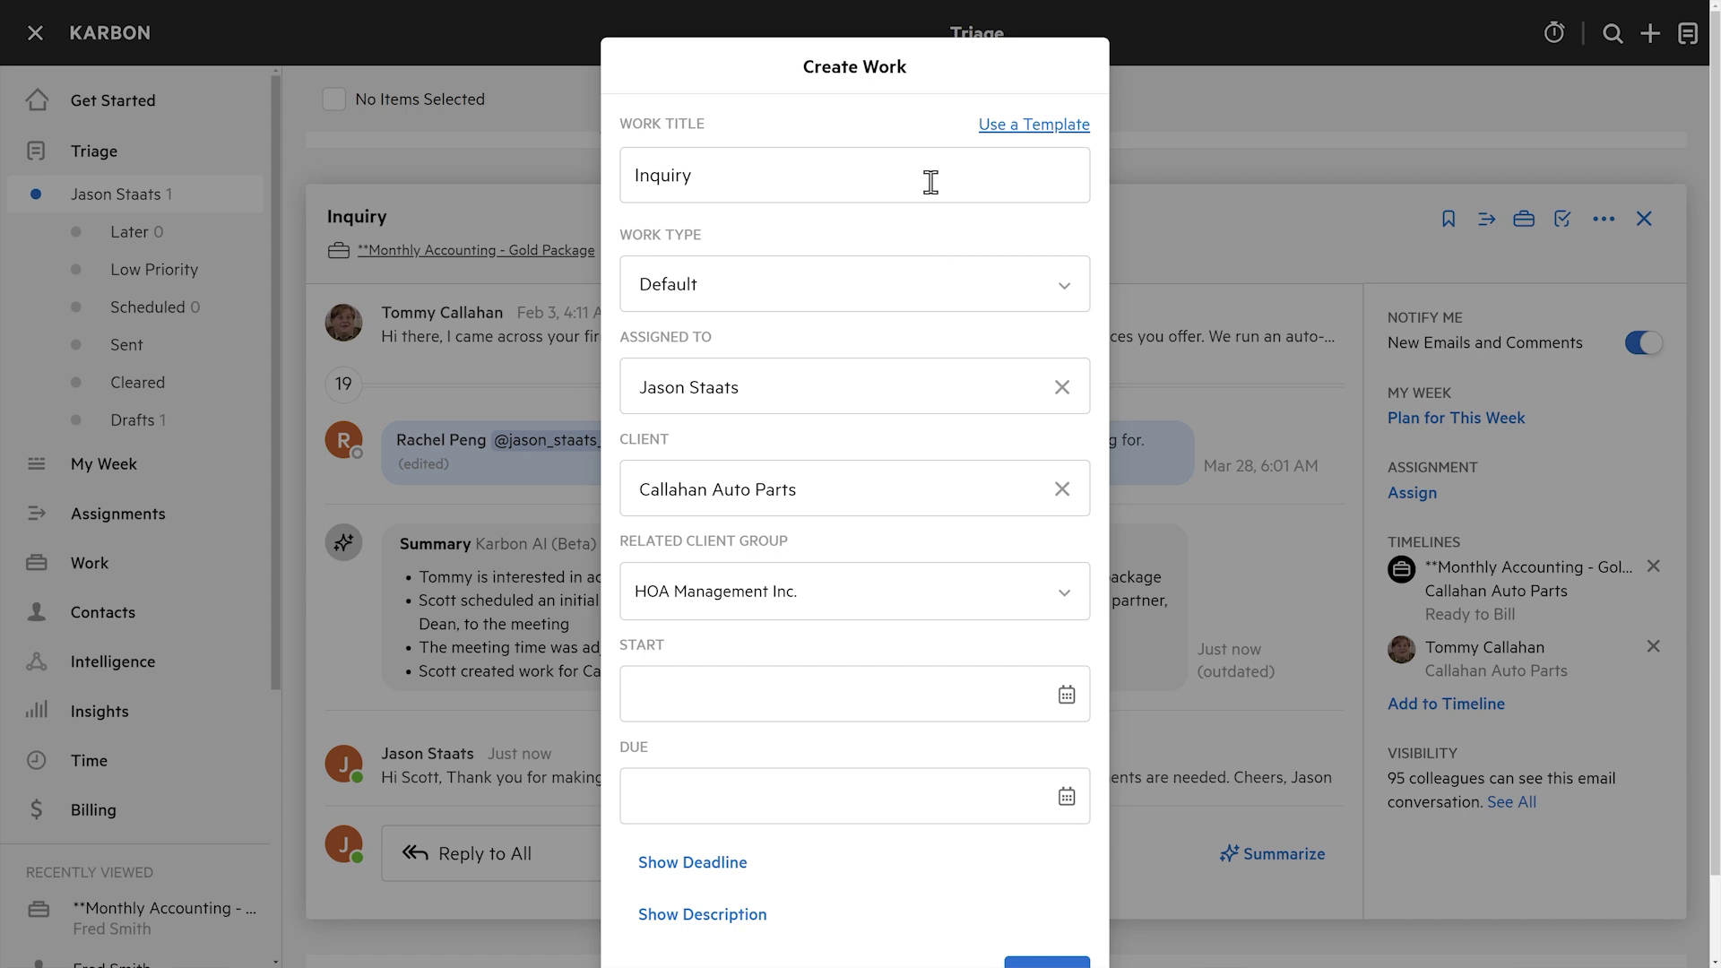
{"action": "left_click", "coordinate": [1055, 134]}
{"action": "left_click", "coordinate": [1028, 175]}
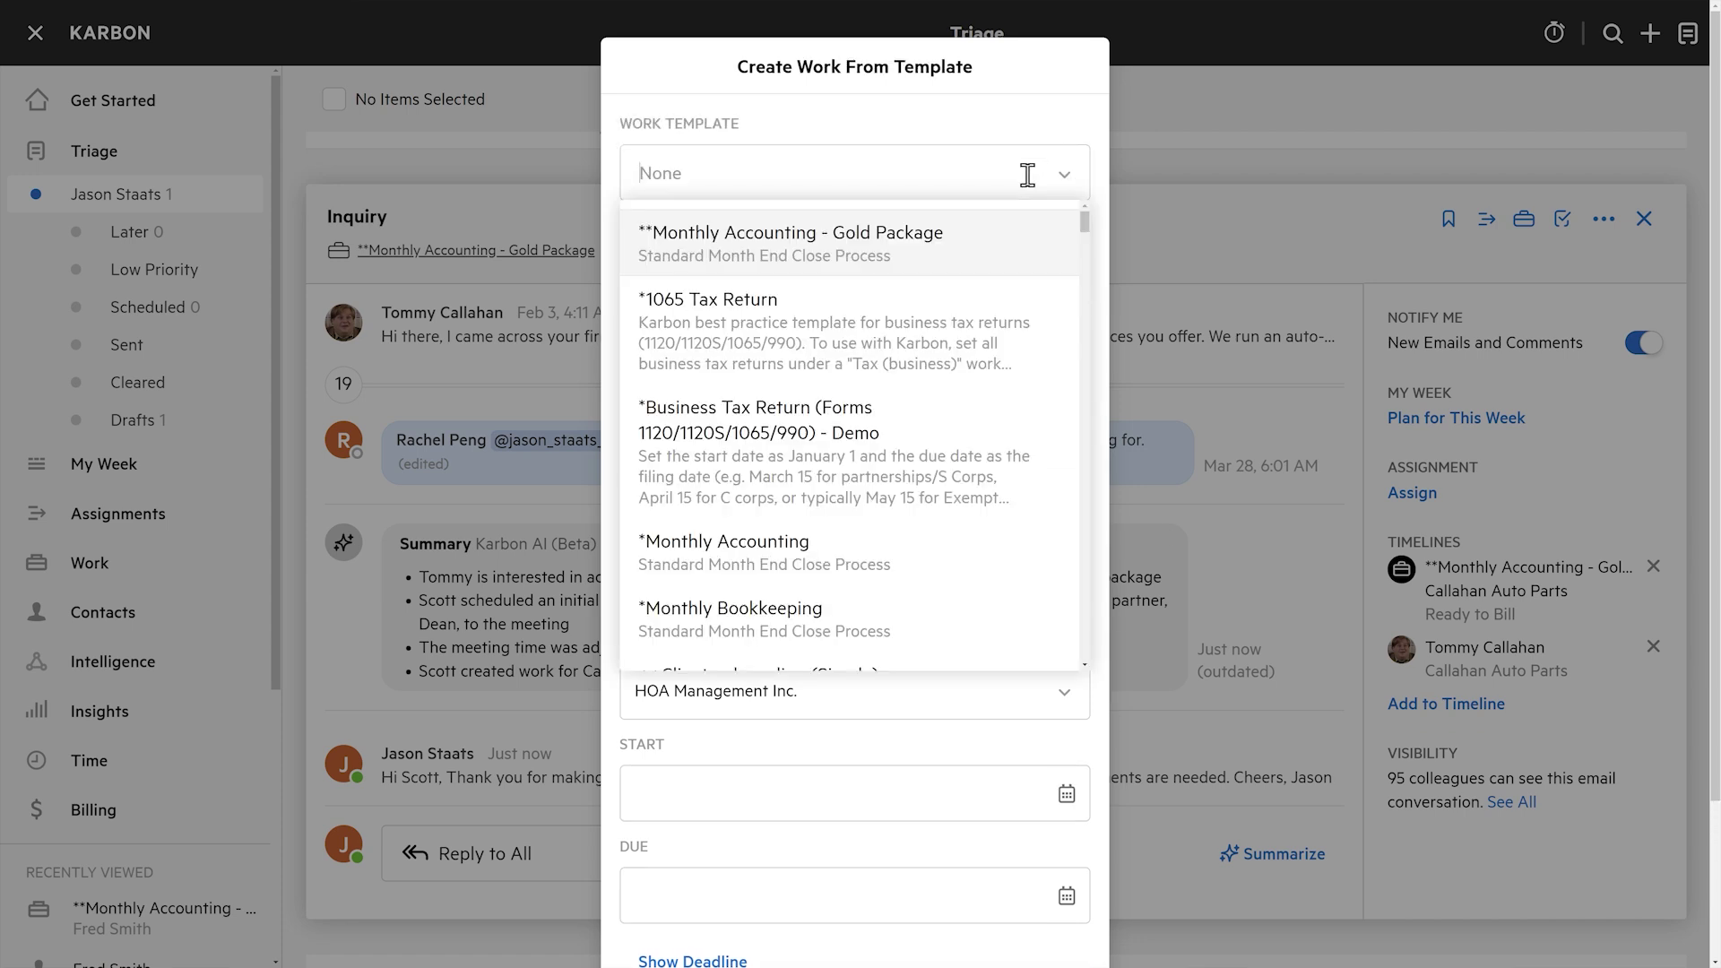
{"action": "left_click", "coordinate": [970, 261]}
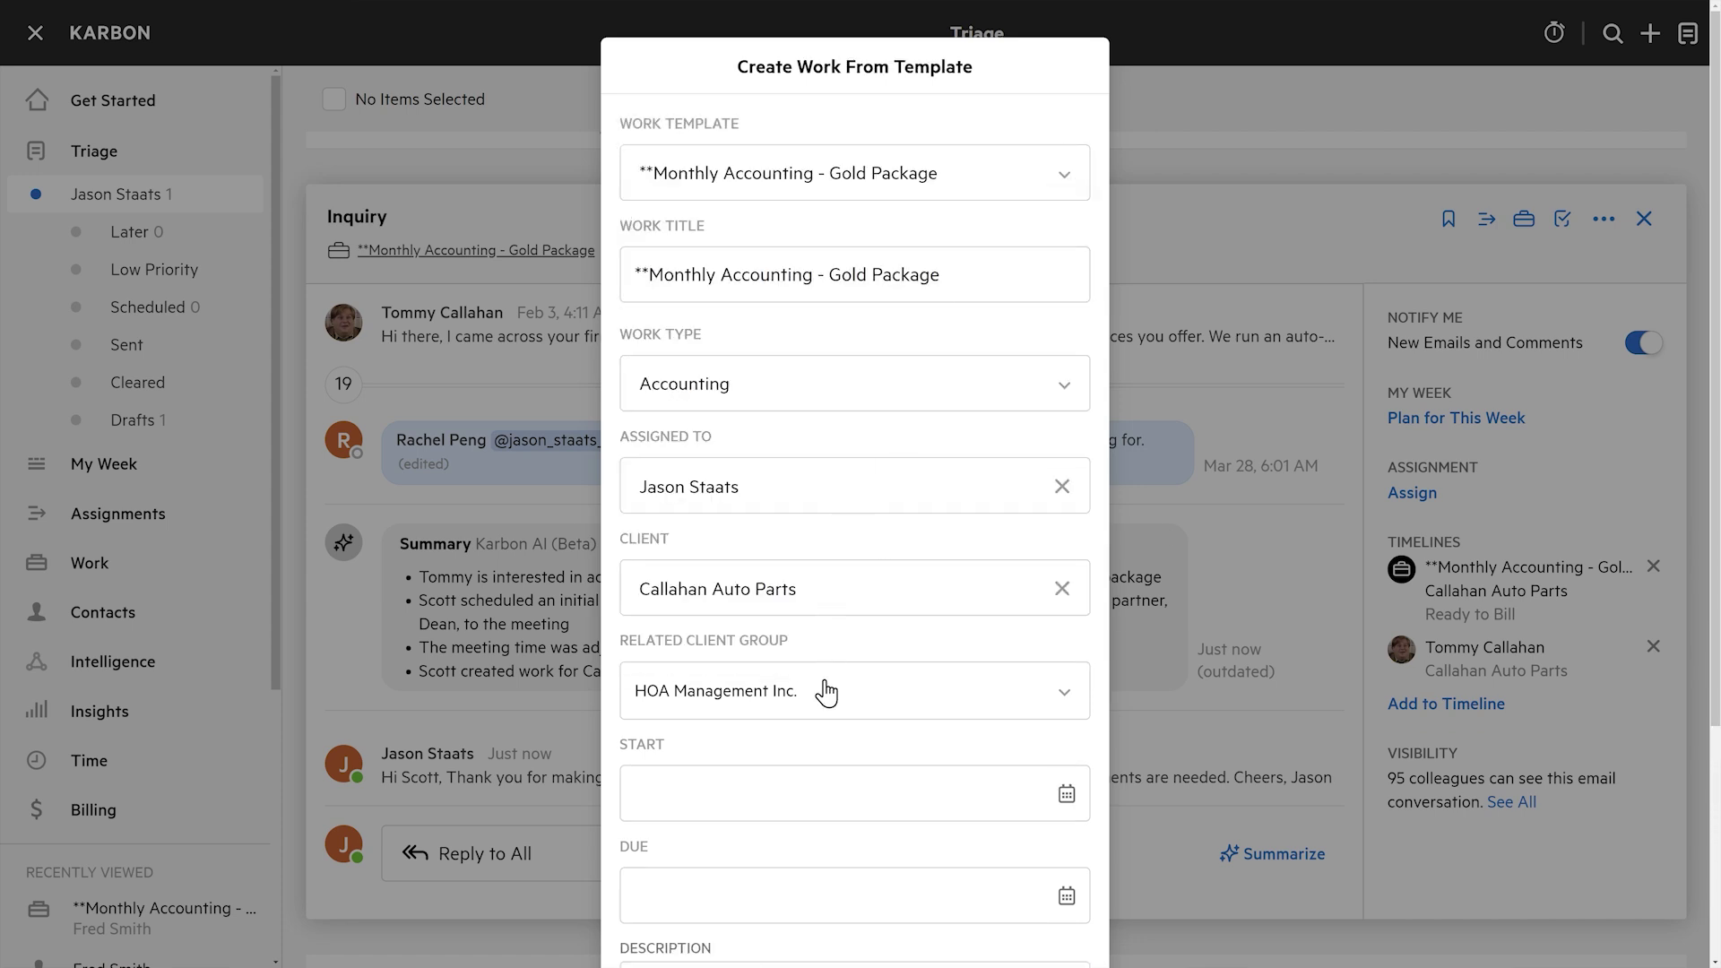
{"action": "left_click", "coordinate": [811, 793]}
{"action": "left_click", "coordinate": [797, 850]}
{"action": "scroll", "coordinate": [1691, 738], "scroll_direction": "down", "scroll_amount": 4}
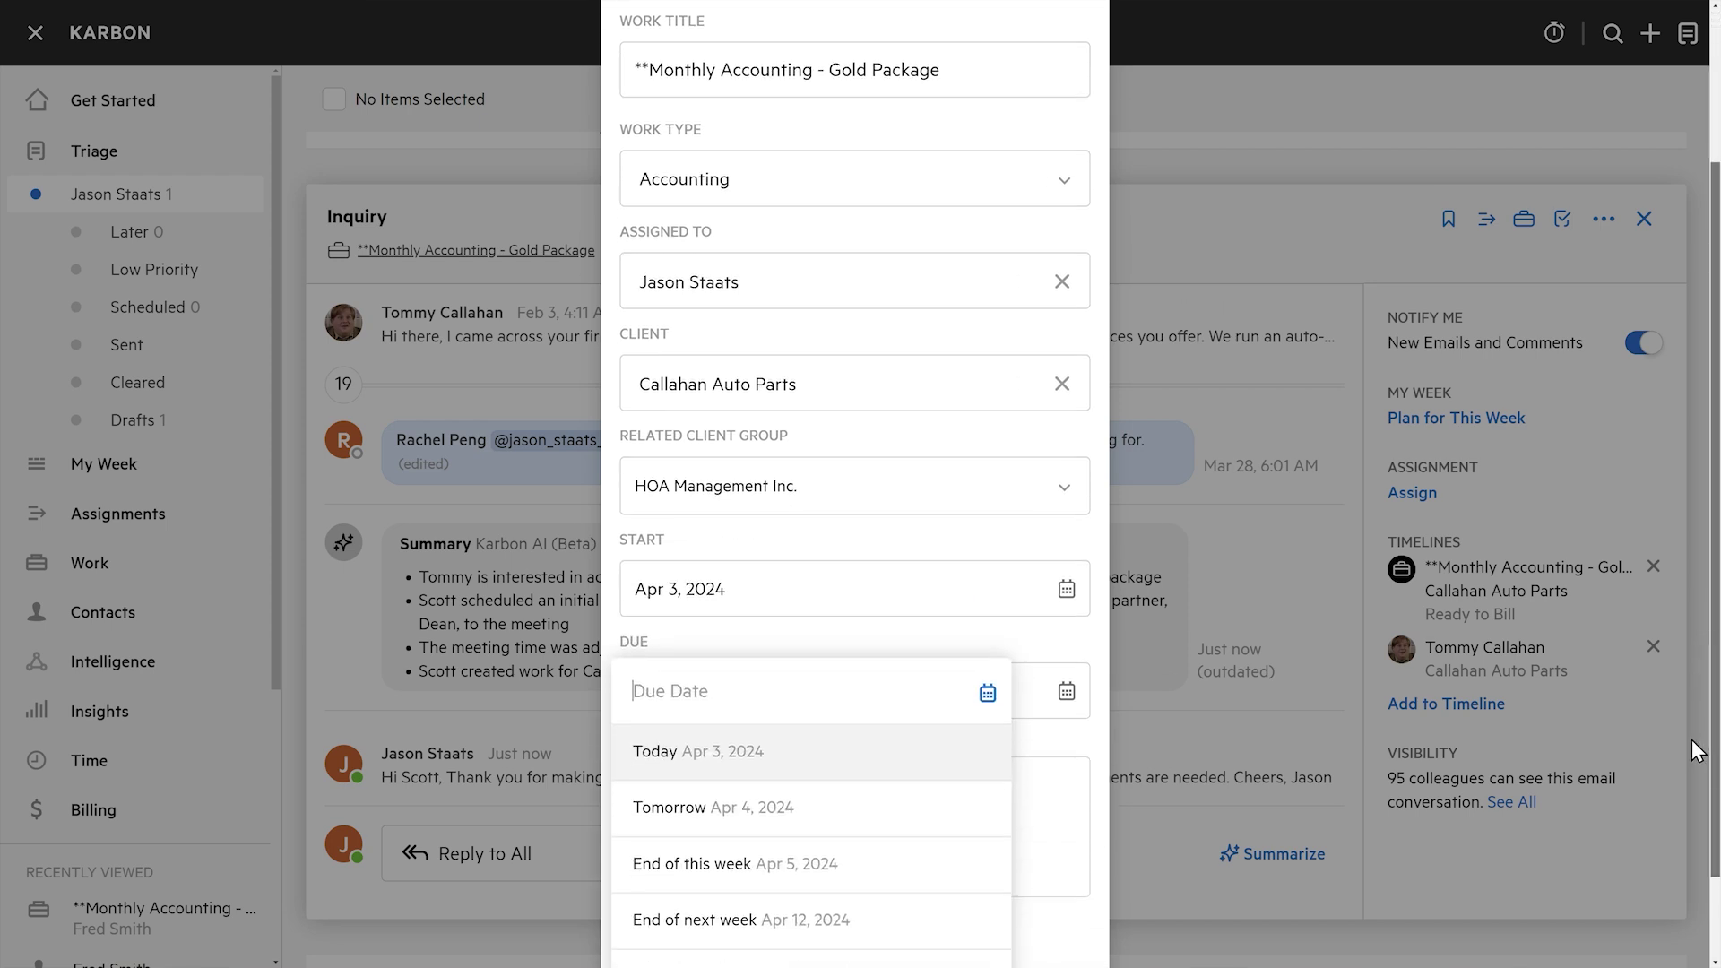
{"action": "left_click", "coordinate": [821, 866]}
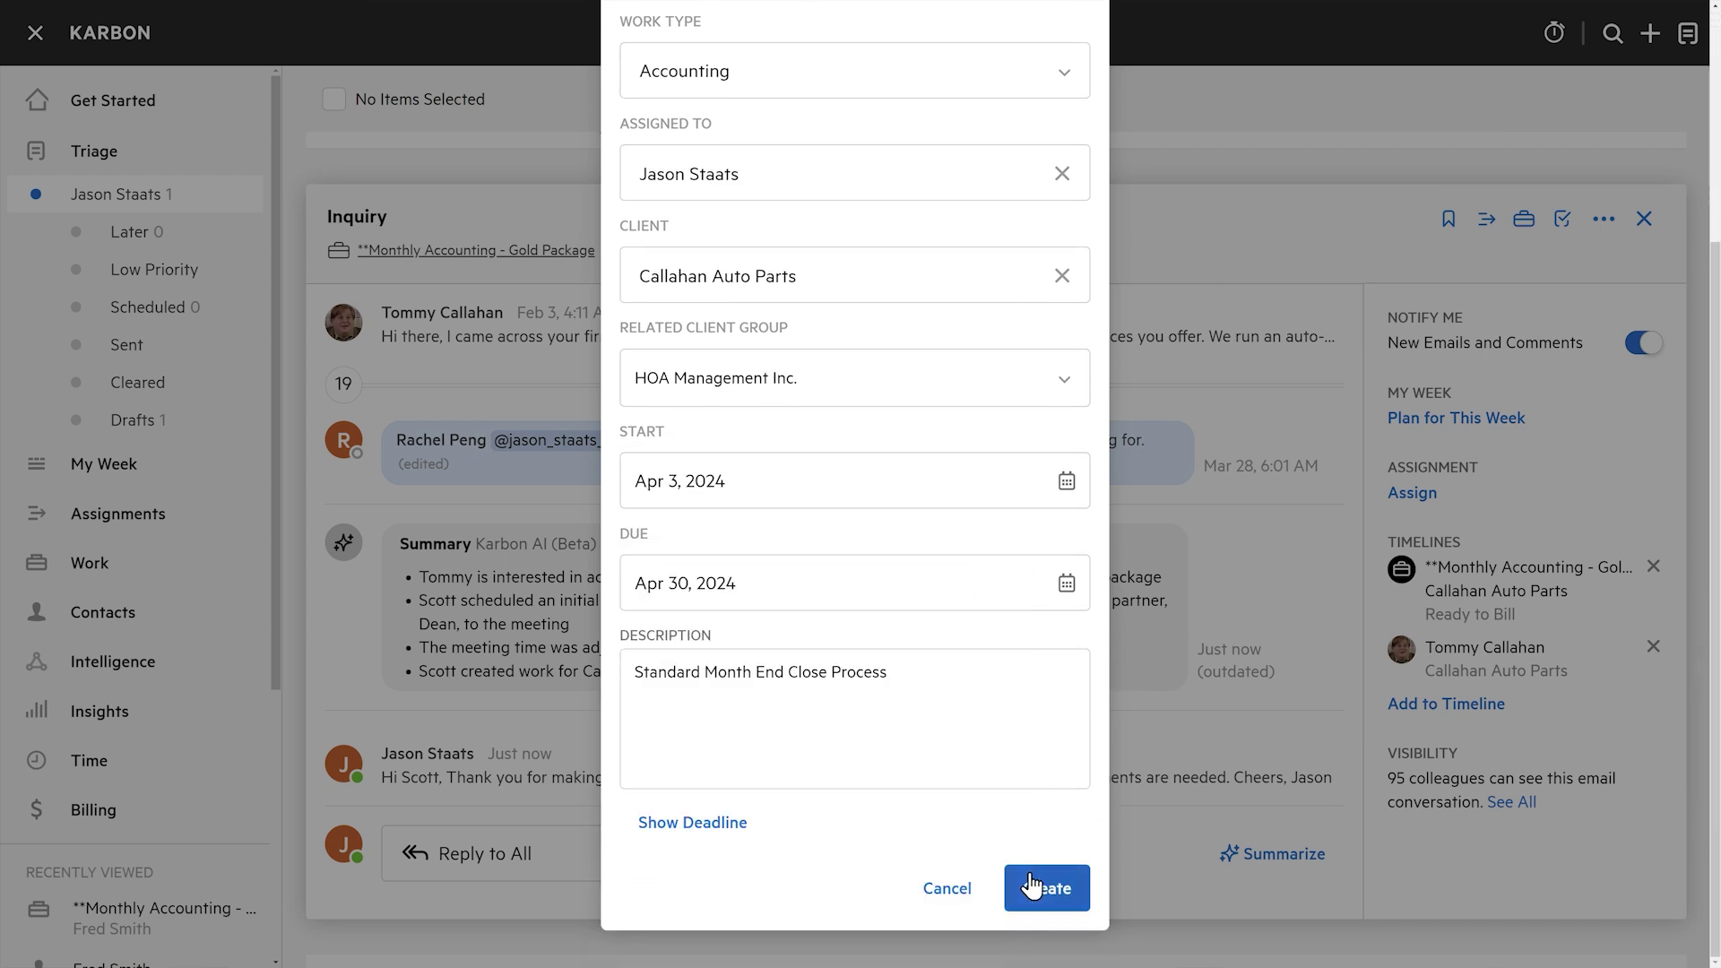
{"action": "left_click", "coordinate": [1033, 885]}
Choose the client contact who will receive the client tasks.
{"action": "left_click", "coordinate": [645, 526]}
{"action": "type", "text": "tommy"}
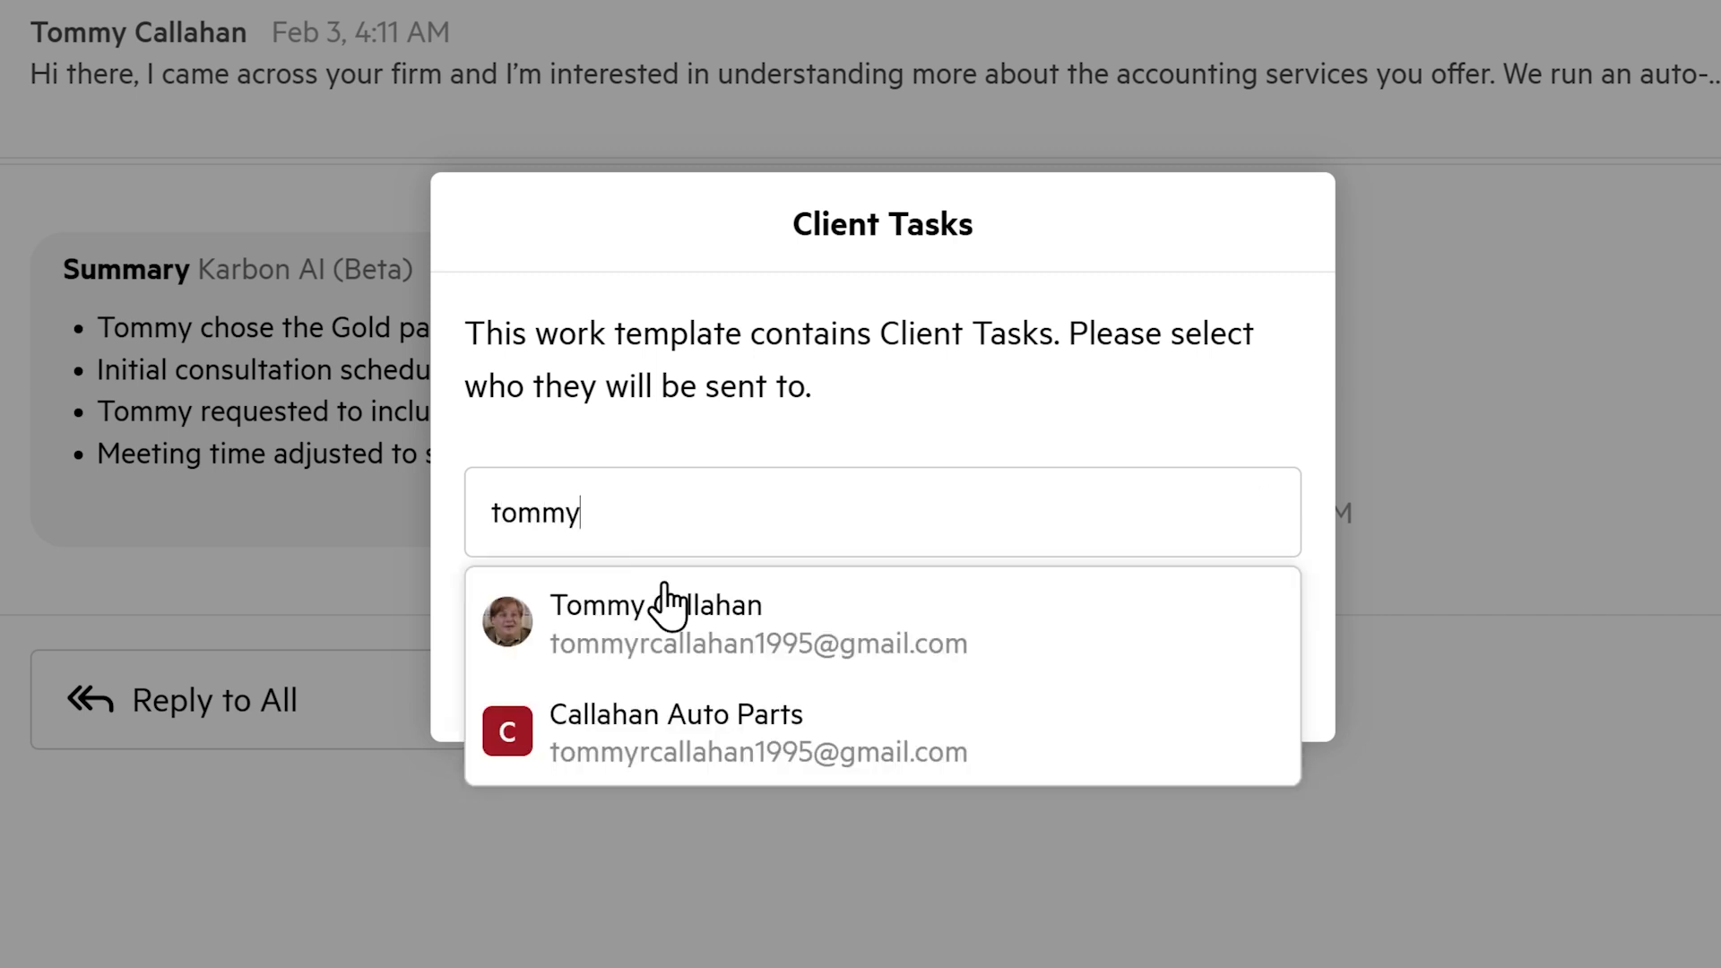
{"action": "left_click", "coordinate": [660, 599]}
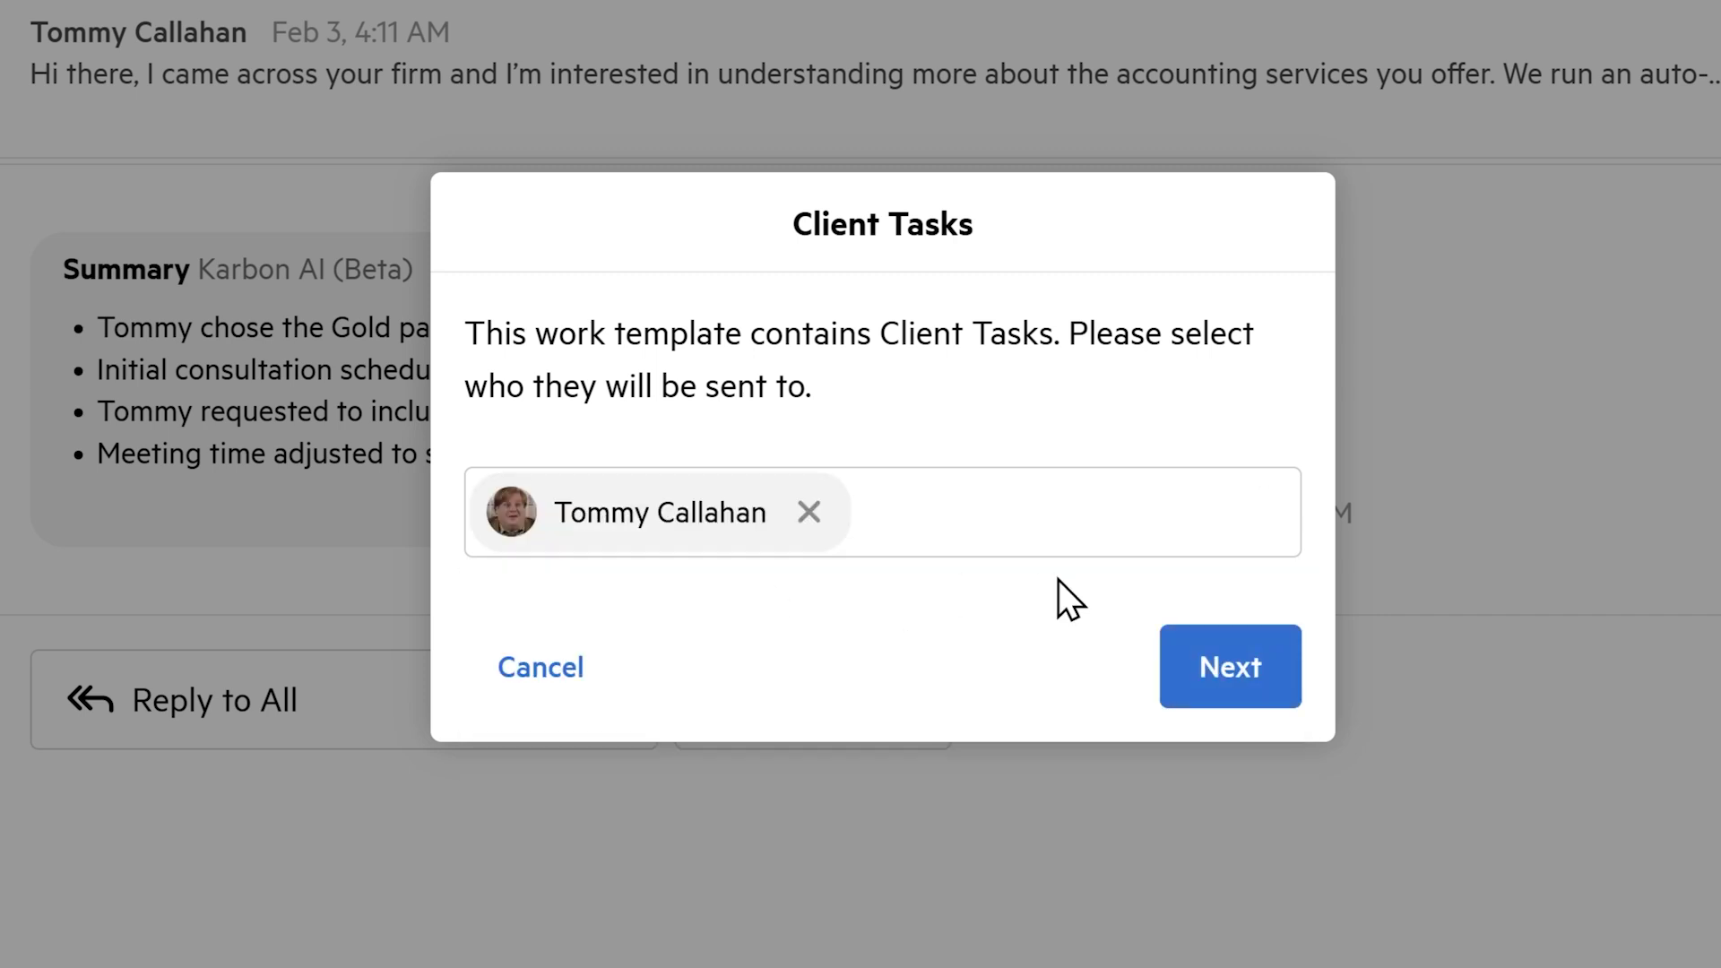
{"action": "left_click", "coordinate": [1217, 672]}
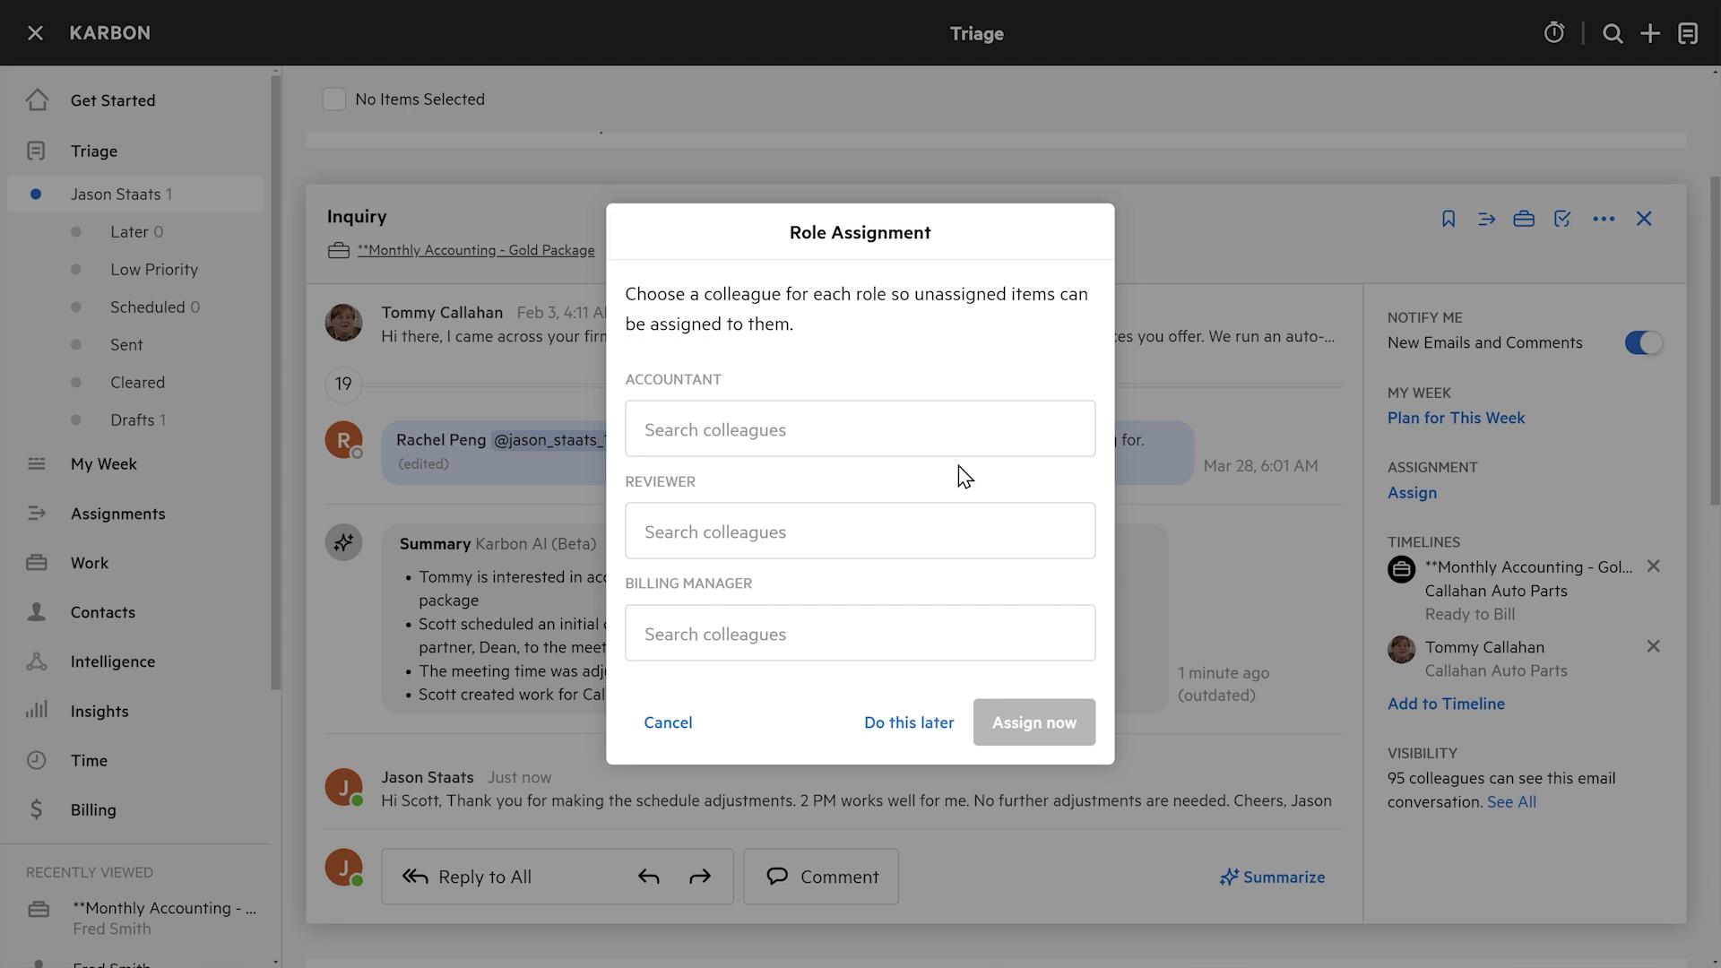
Assign the accountant, reviewer and billing manager roles, and finish creating the work.
{"action": "left_click", "coordinate": [958, 445]}
{"action": "left_click", "coordinate": [933, 533]}
{"action": "left_click", "coordinate": [933, 529]}
{"action": "left_click", "coordinate": [908, 713]}
{"action": "left_click", "coordinate": [884, 642]}
{"action": "left_click", "coordinate": [843, 898]}
{"action": "left_click", "coordinate": [1073, 733]}
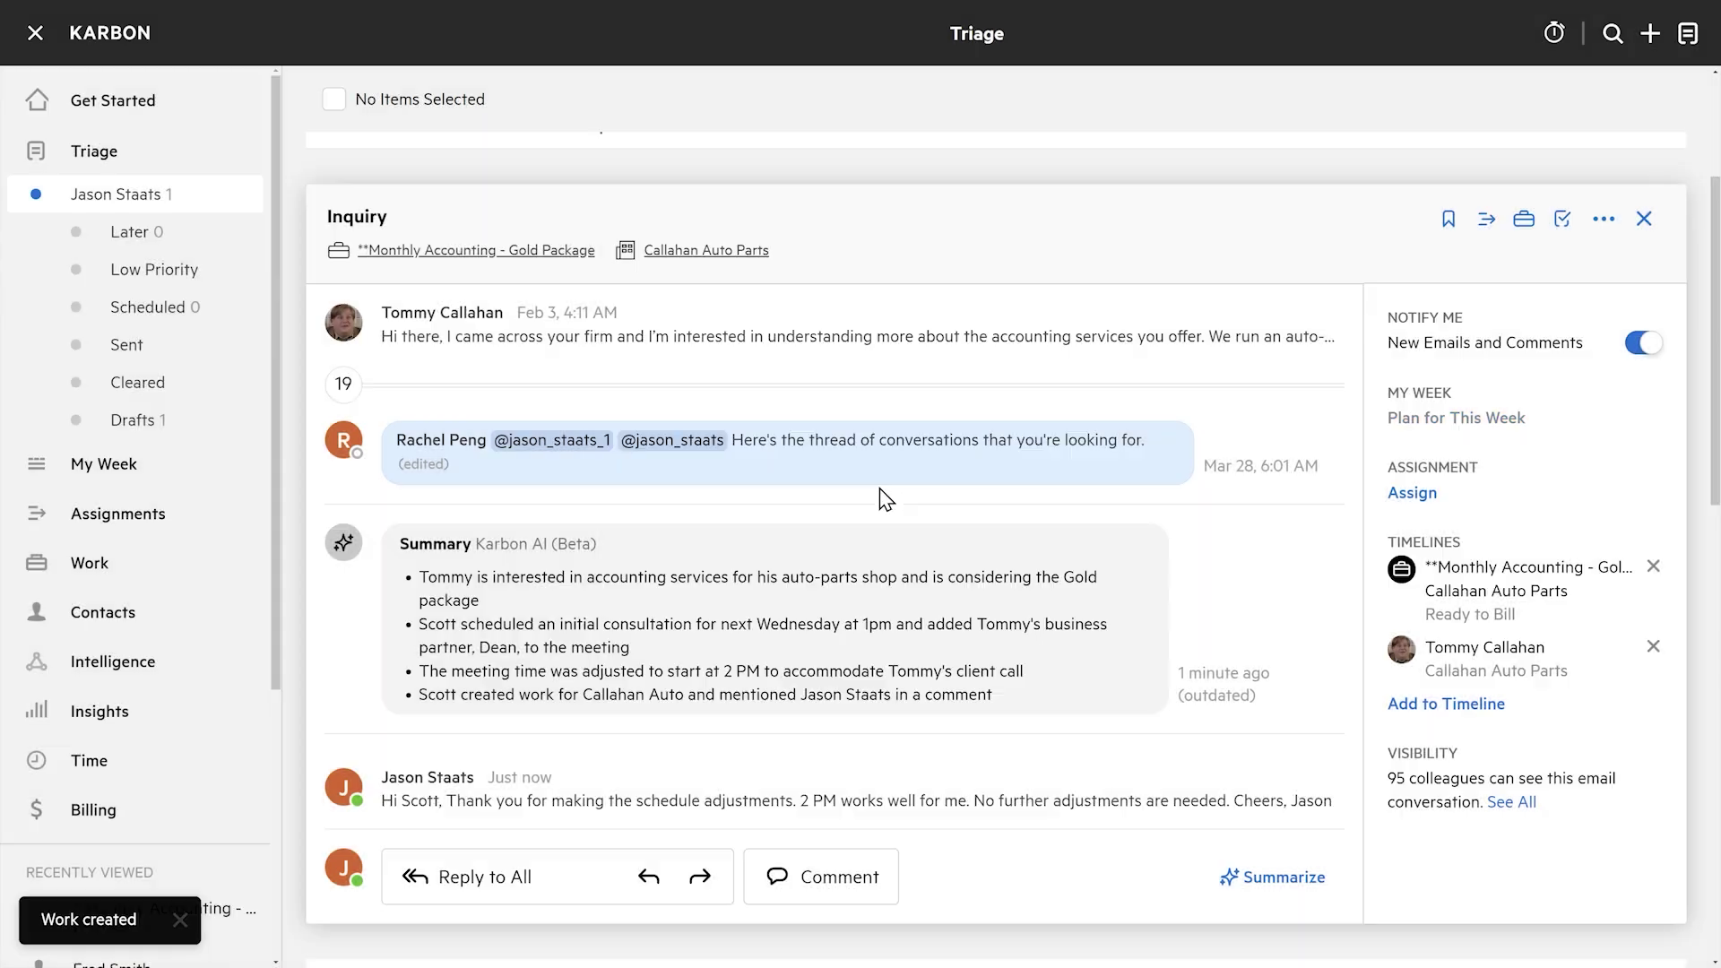
{"action": "left_click", "coordinate": [793, 870]}
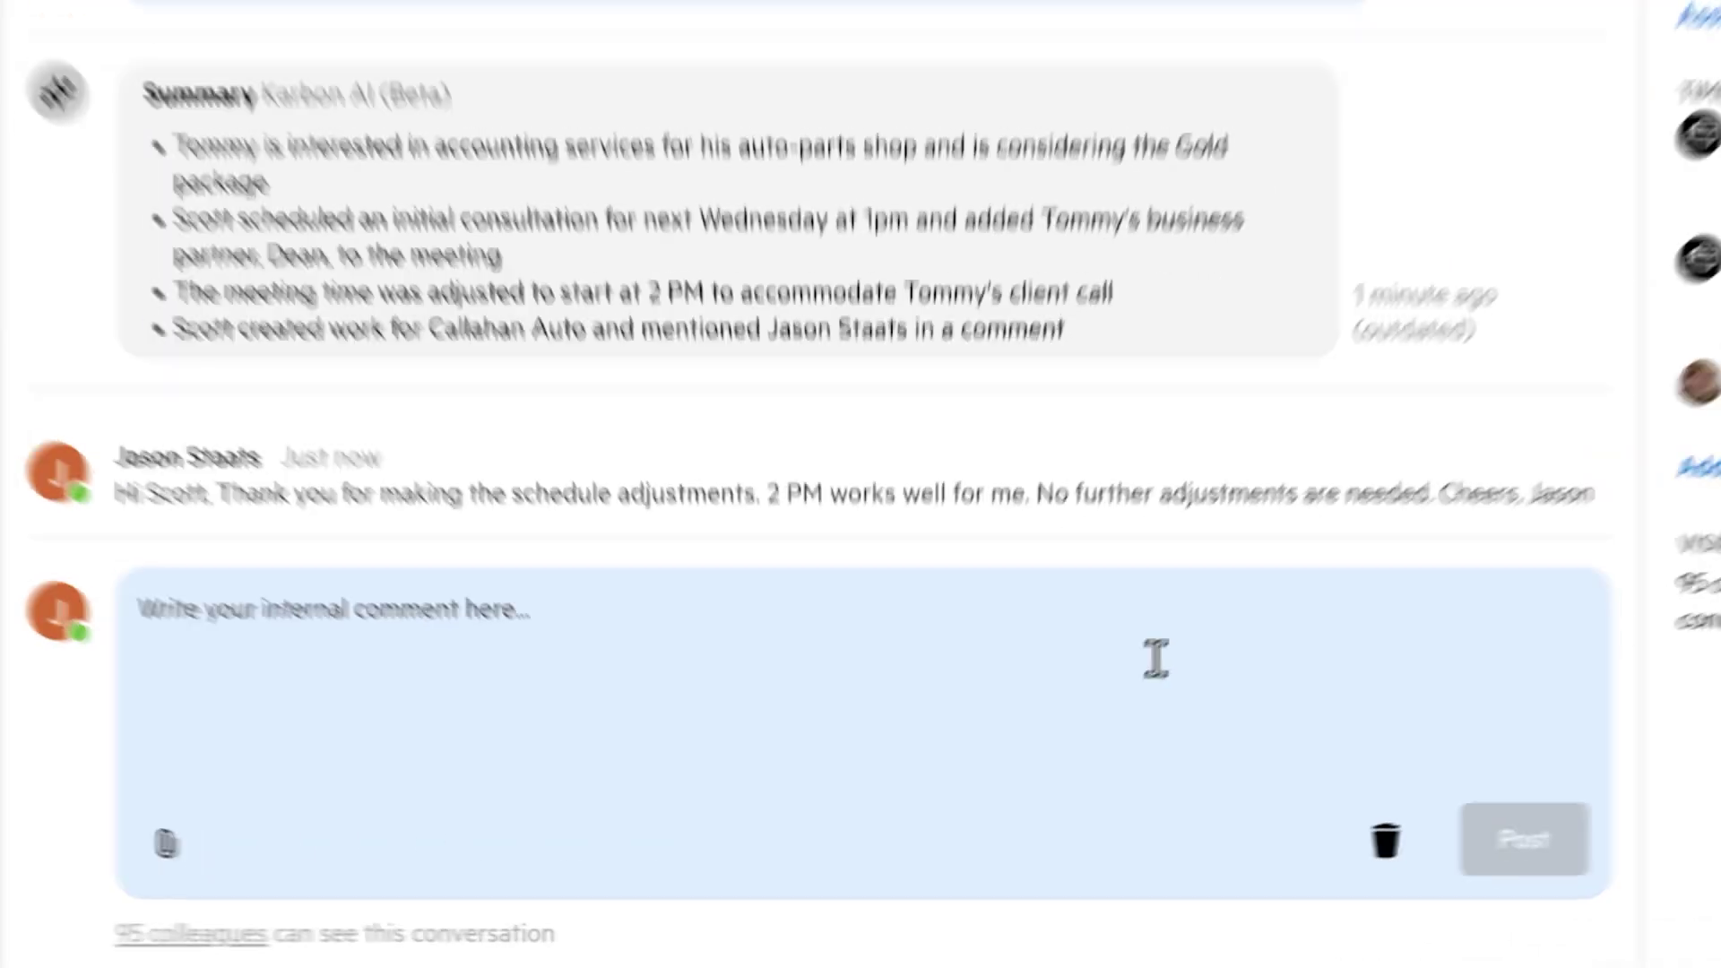
{"action": "type", "text": "@acc"}
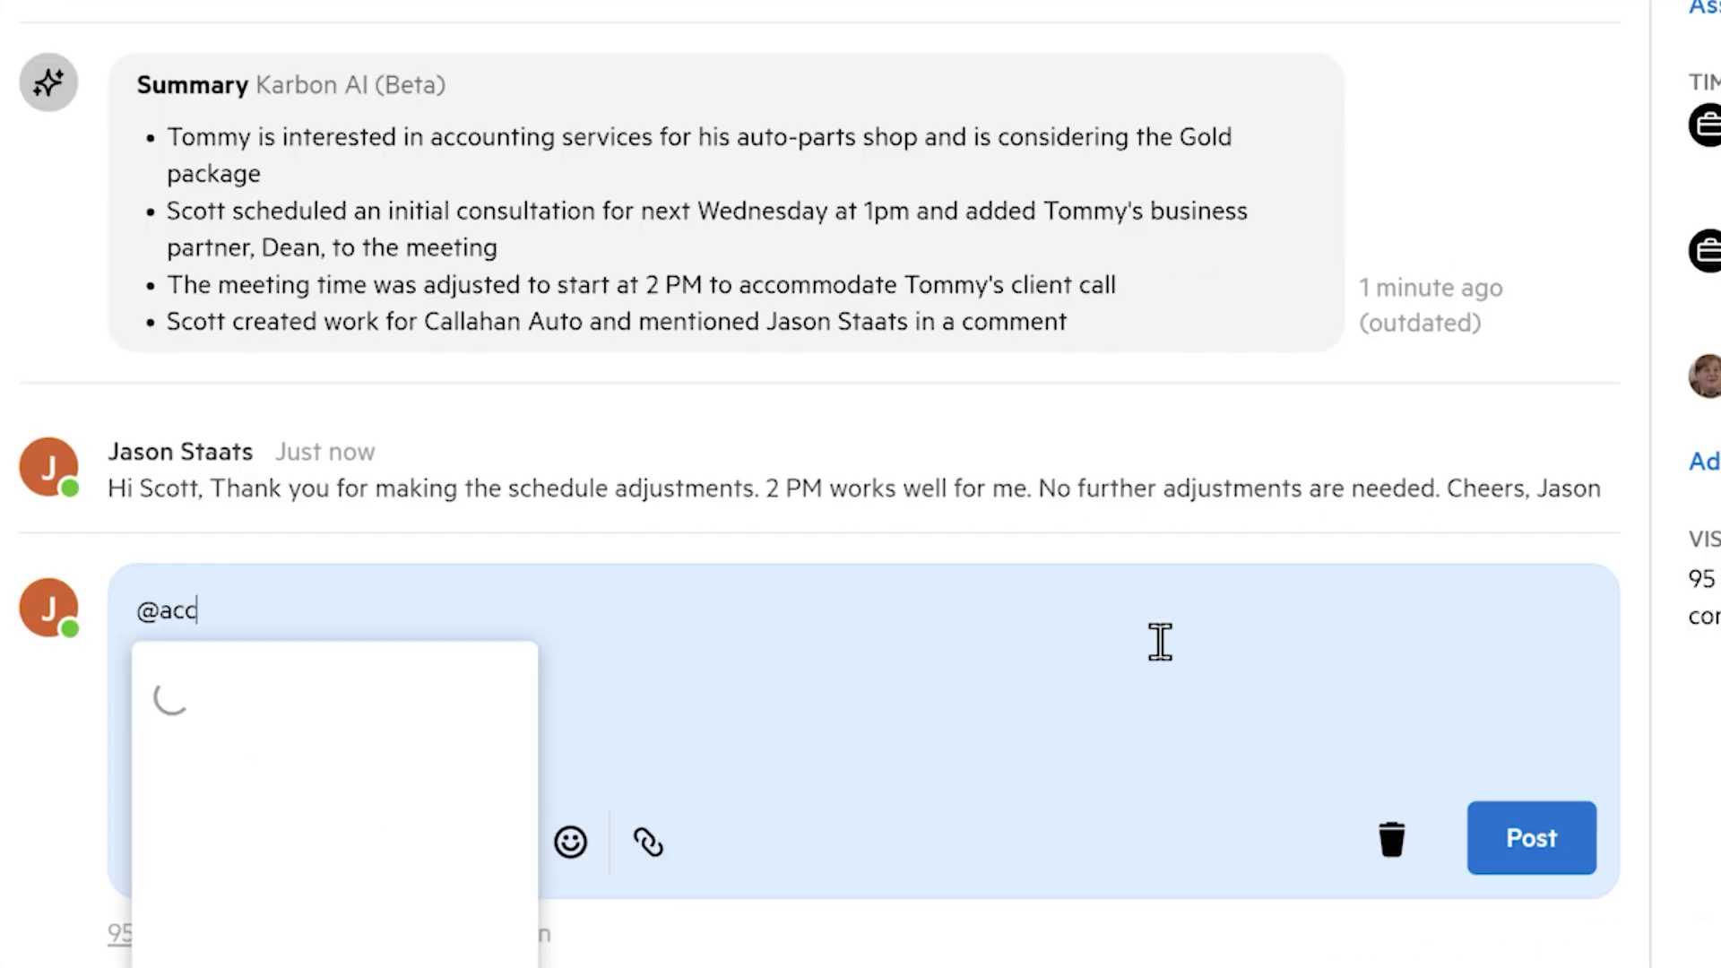
{"action": "type", "text": "oun"}
{"action": "left_click", "coordinate": [536, 805]}
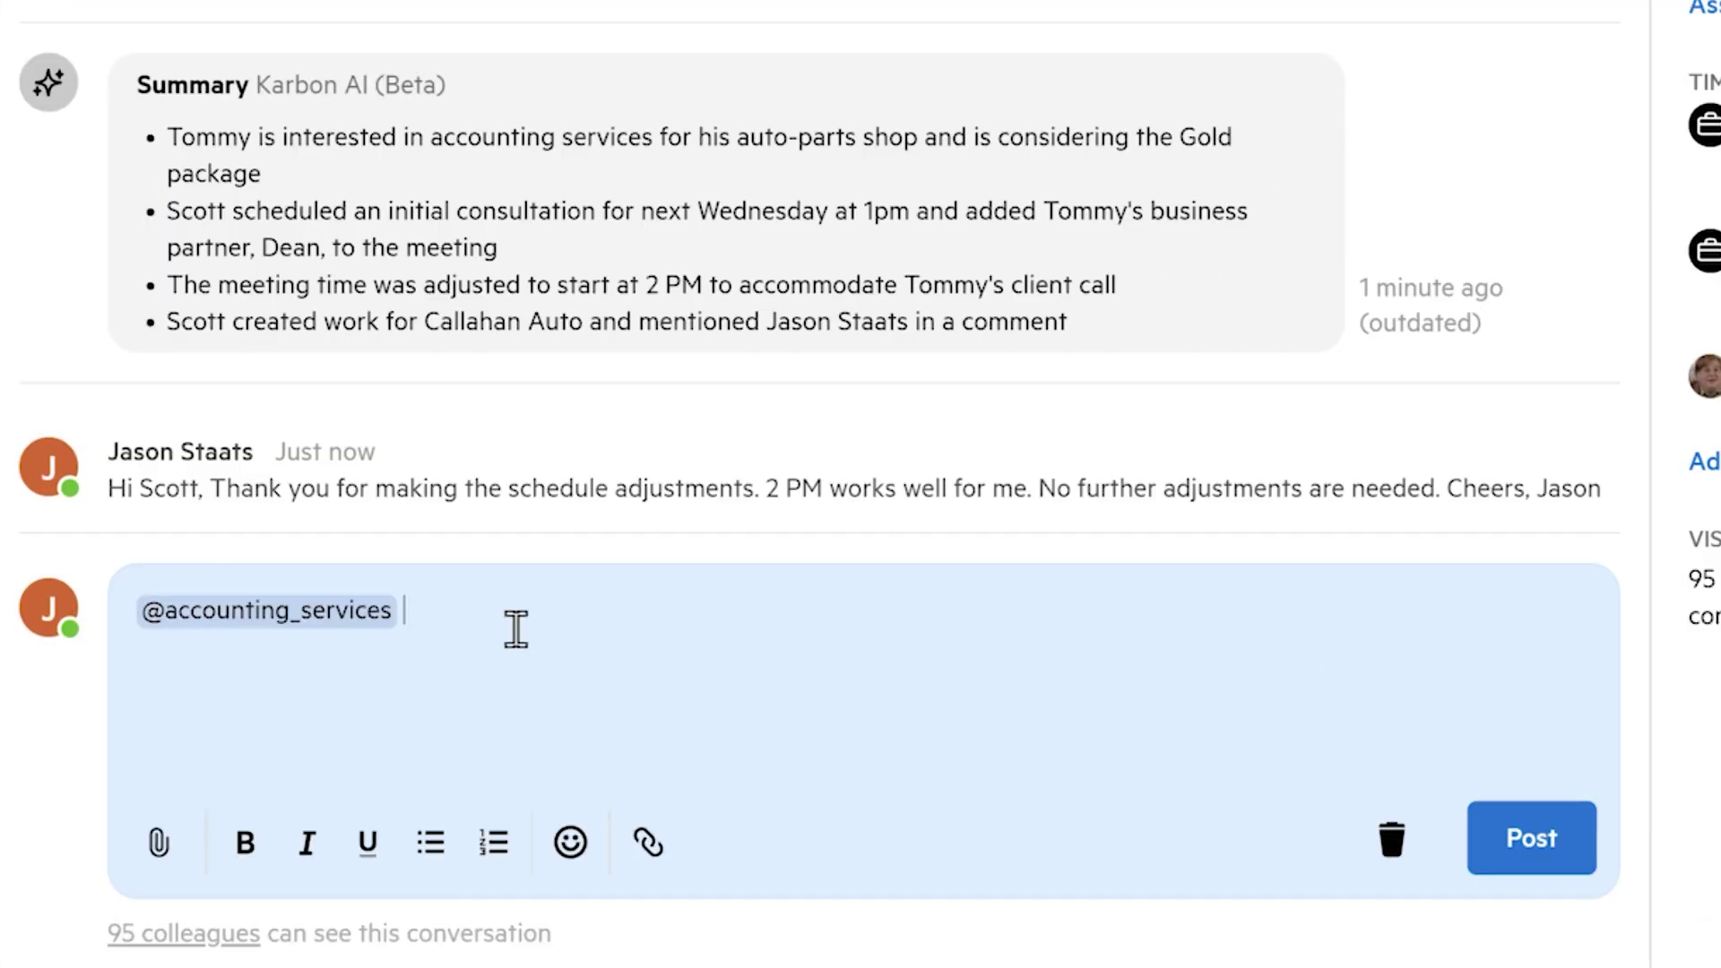
{"action": "type", "text": "I've created work for Callahan Auto. Just an FYI"}
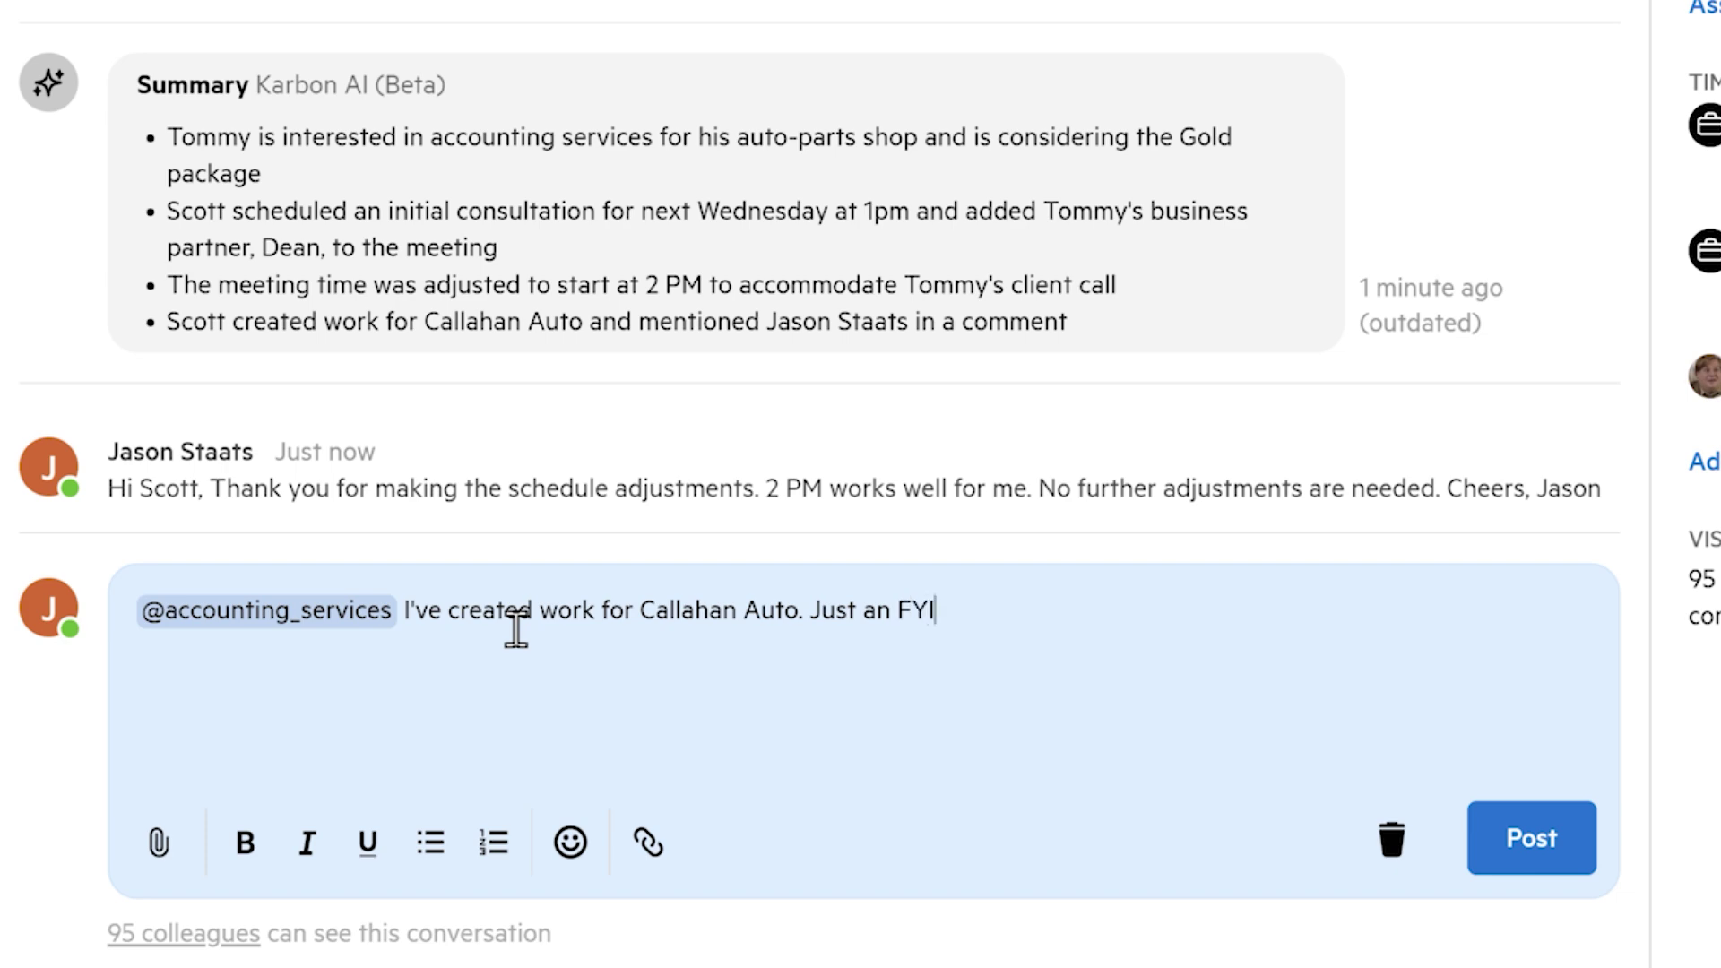
{"action": "left_click", "coordinate": [1560, 842]}
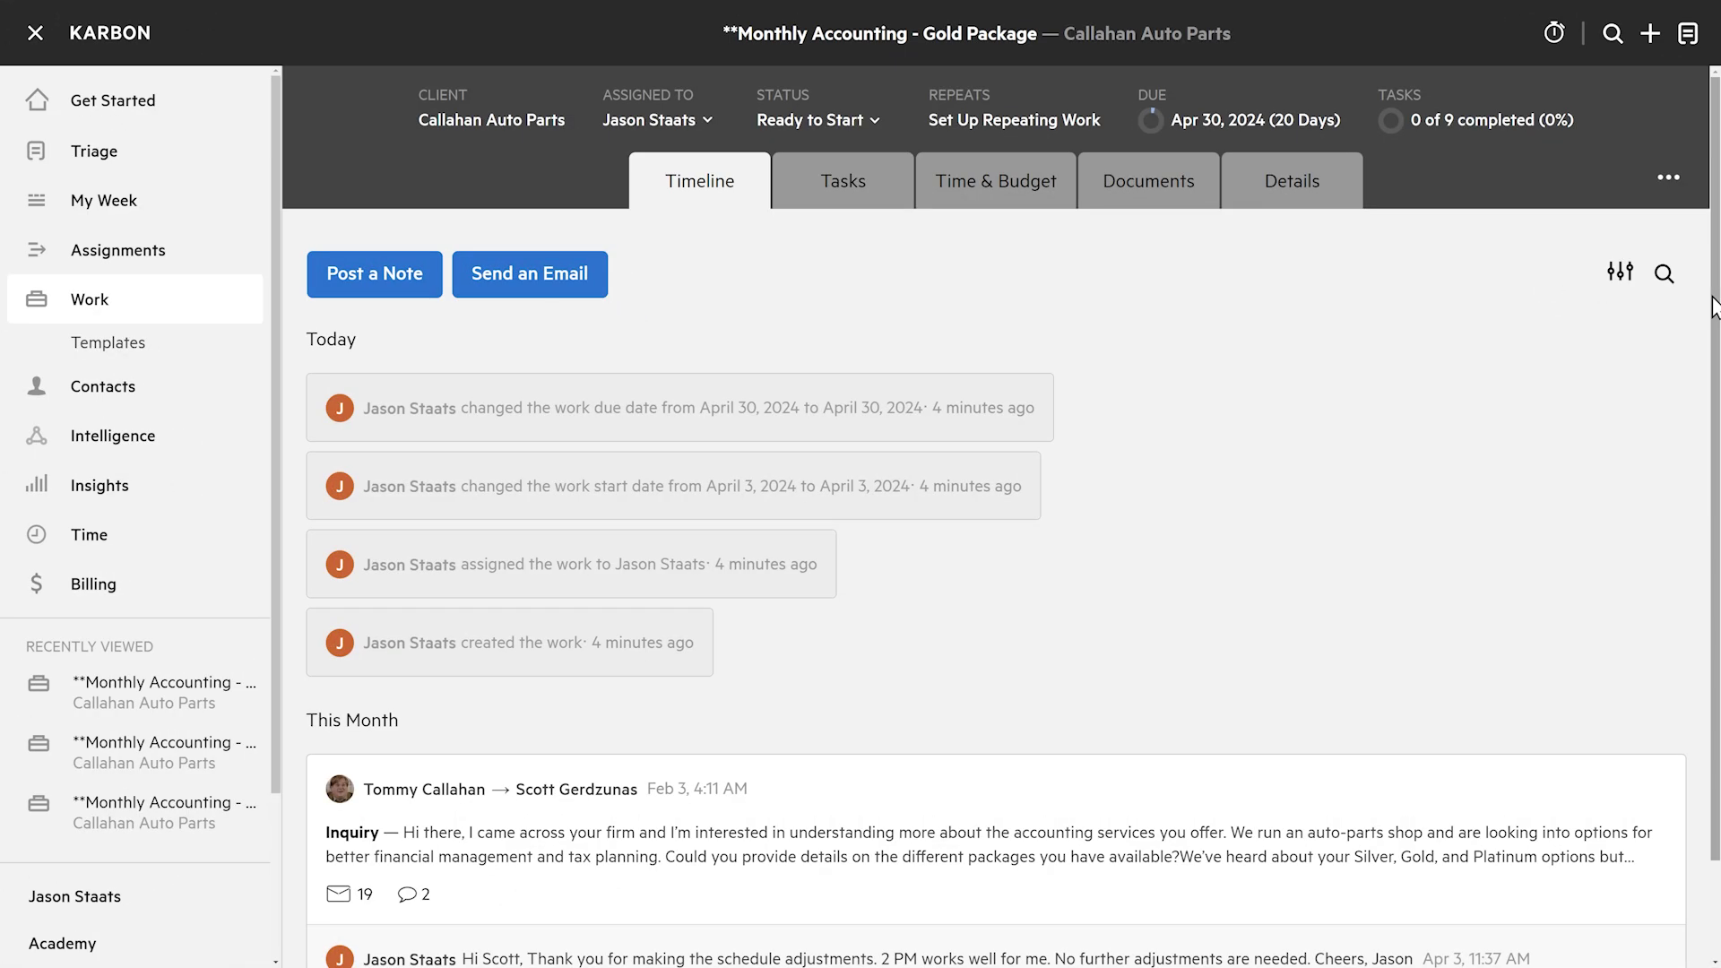
Show the Tasks tab of the Gold Package work, listing Pre-work Requests and Prep tasks.
{"action": "scroll", "coordinate": [1704, 358], "scroll_direction": "down", "scroll_amount": 2}
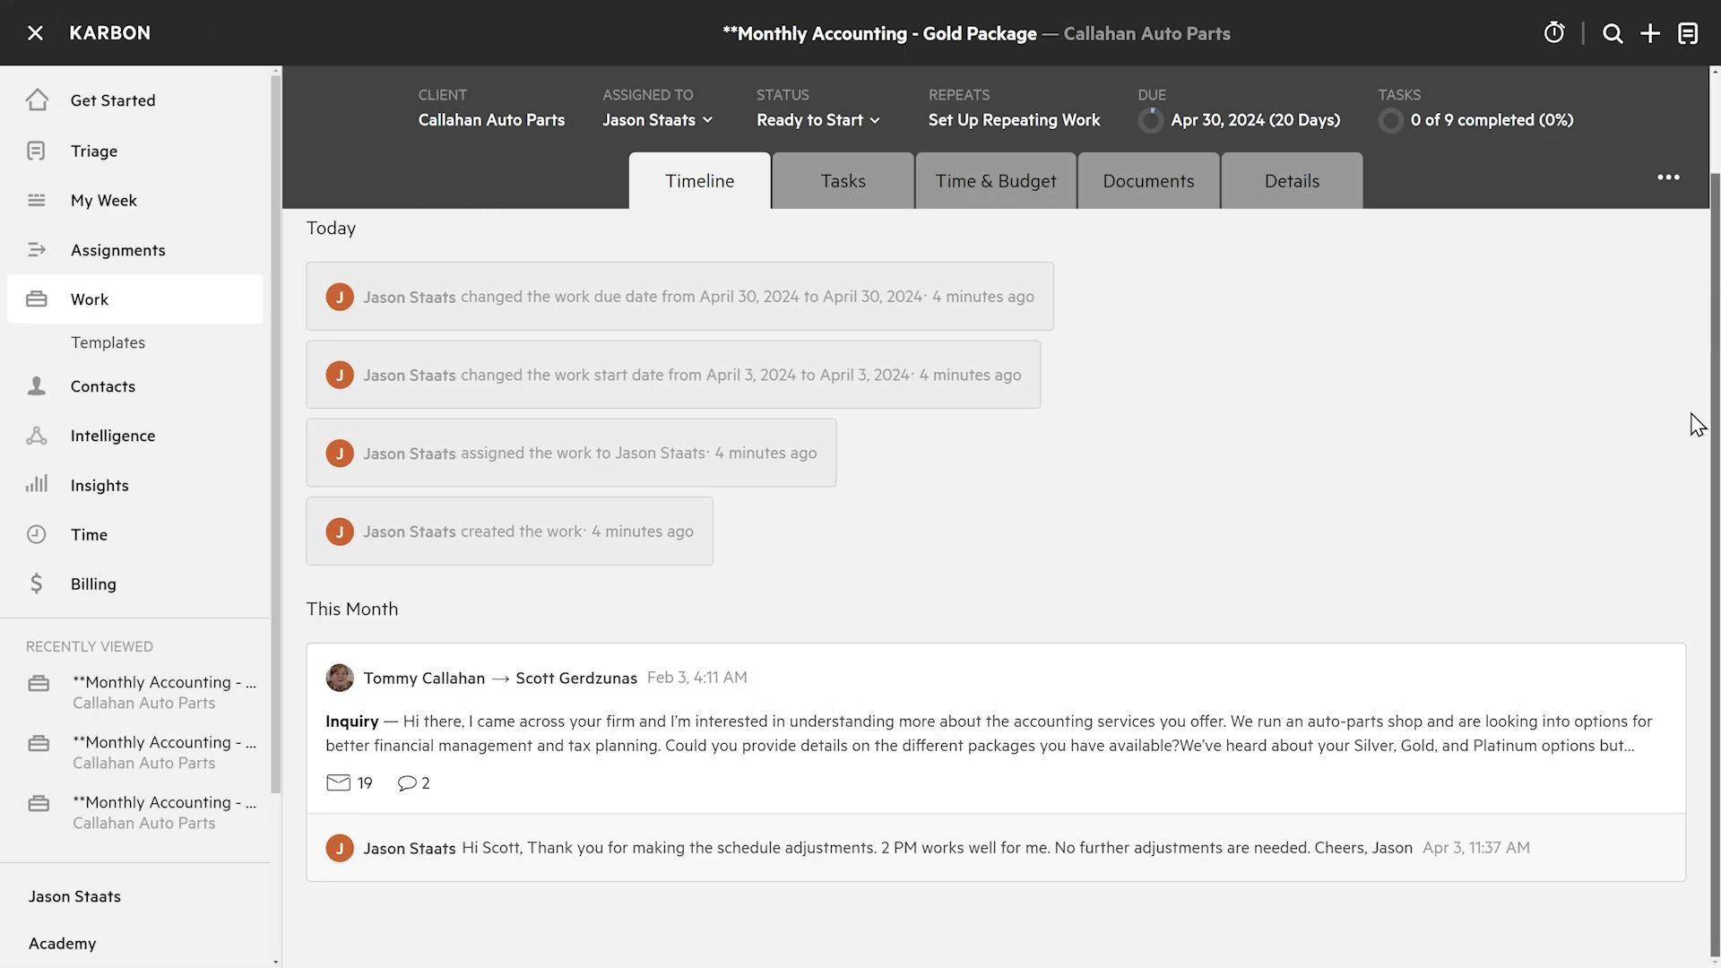
{"action": "scroll", "coordinate": [1690, 359], "scroll_direction": "up", "scroll_amount": 2}
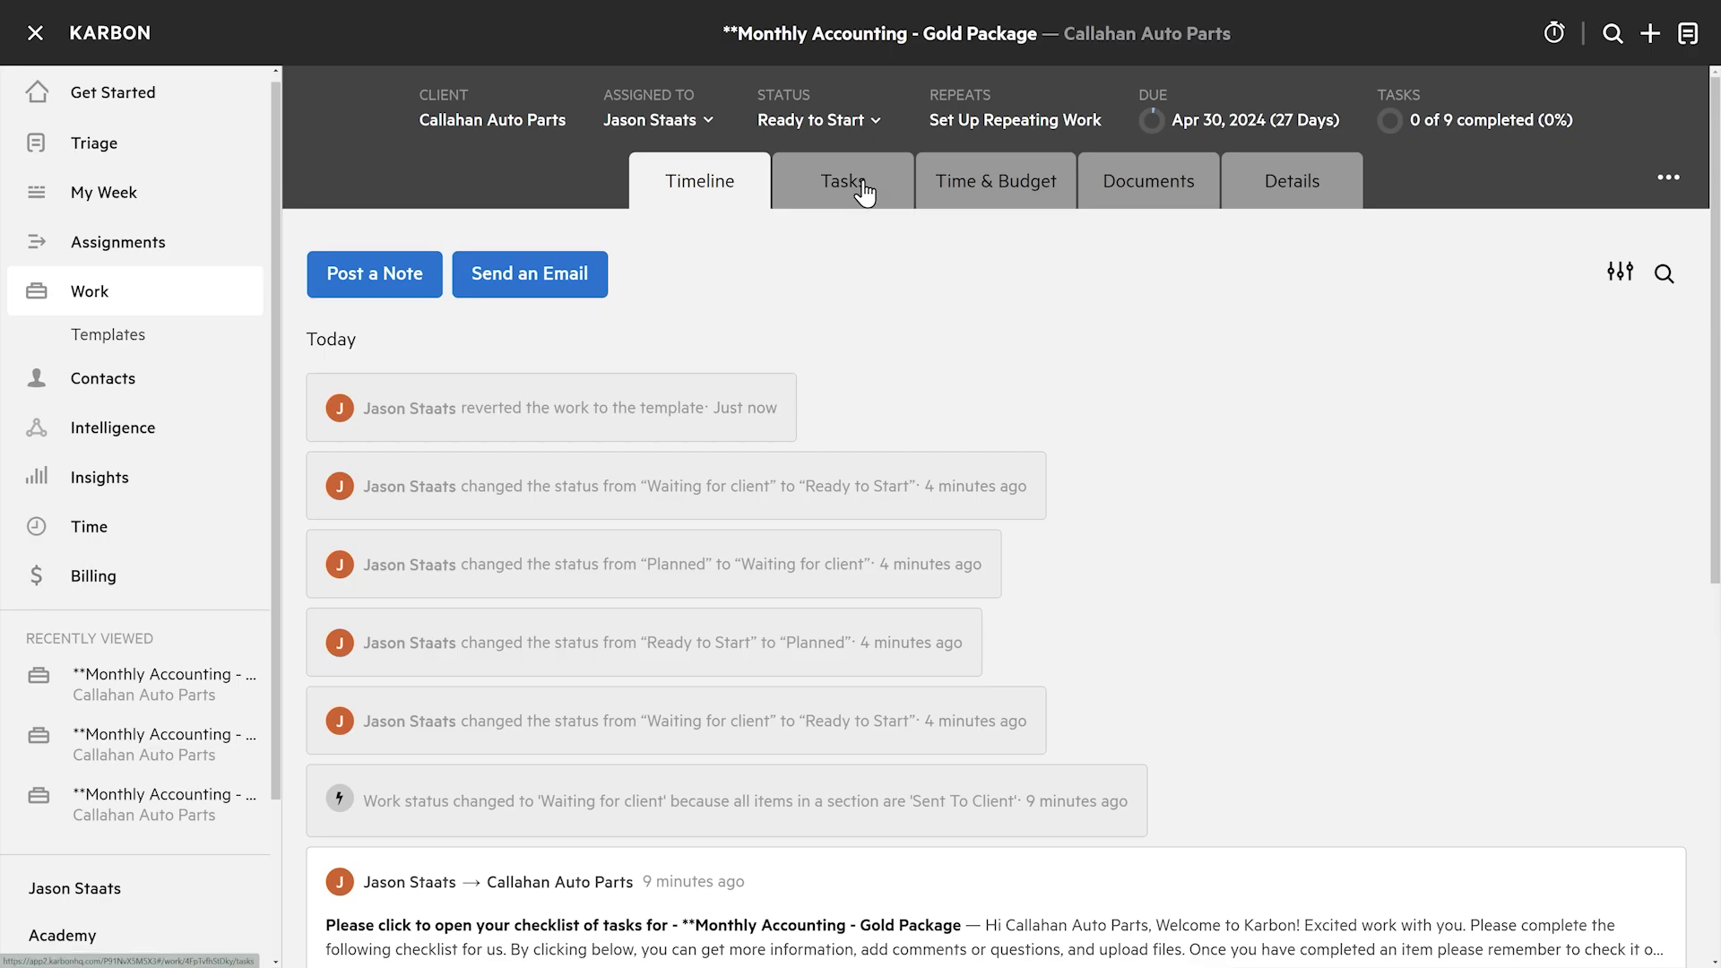
{"action": "left_click", "coordinate": [869, 190]}
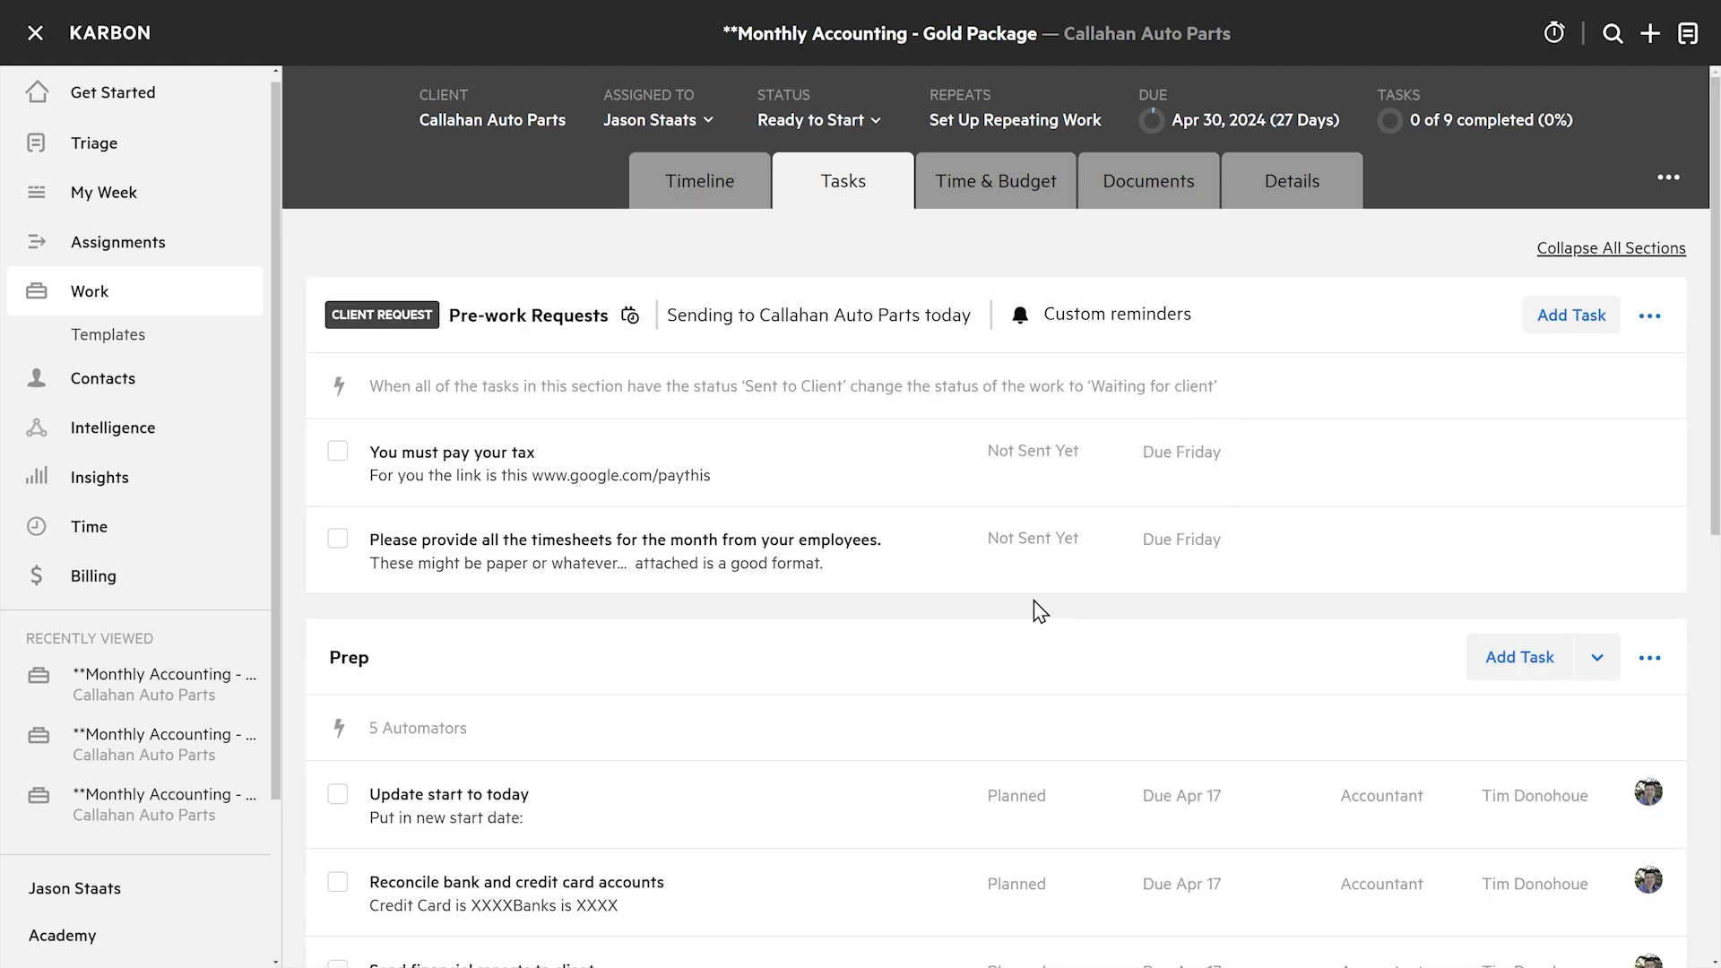
Create a Monthly, Forever repeating series for the Gold Package work, then return to the work item.
{"action": "left_click", "coordinate": [1084, 136]}
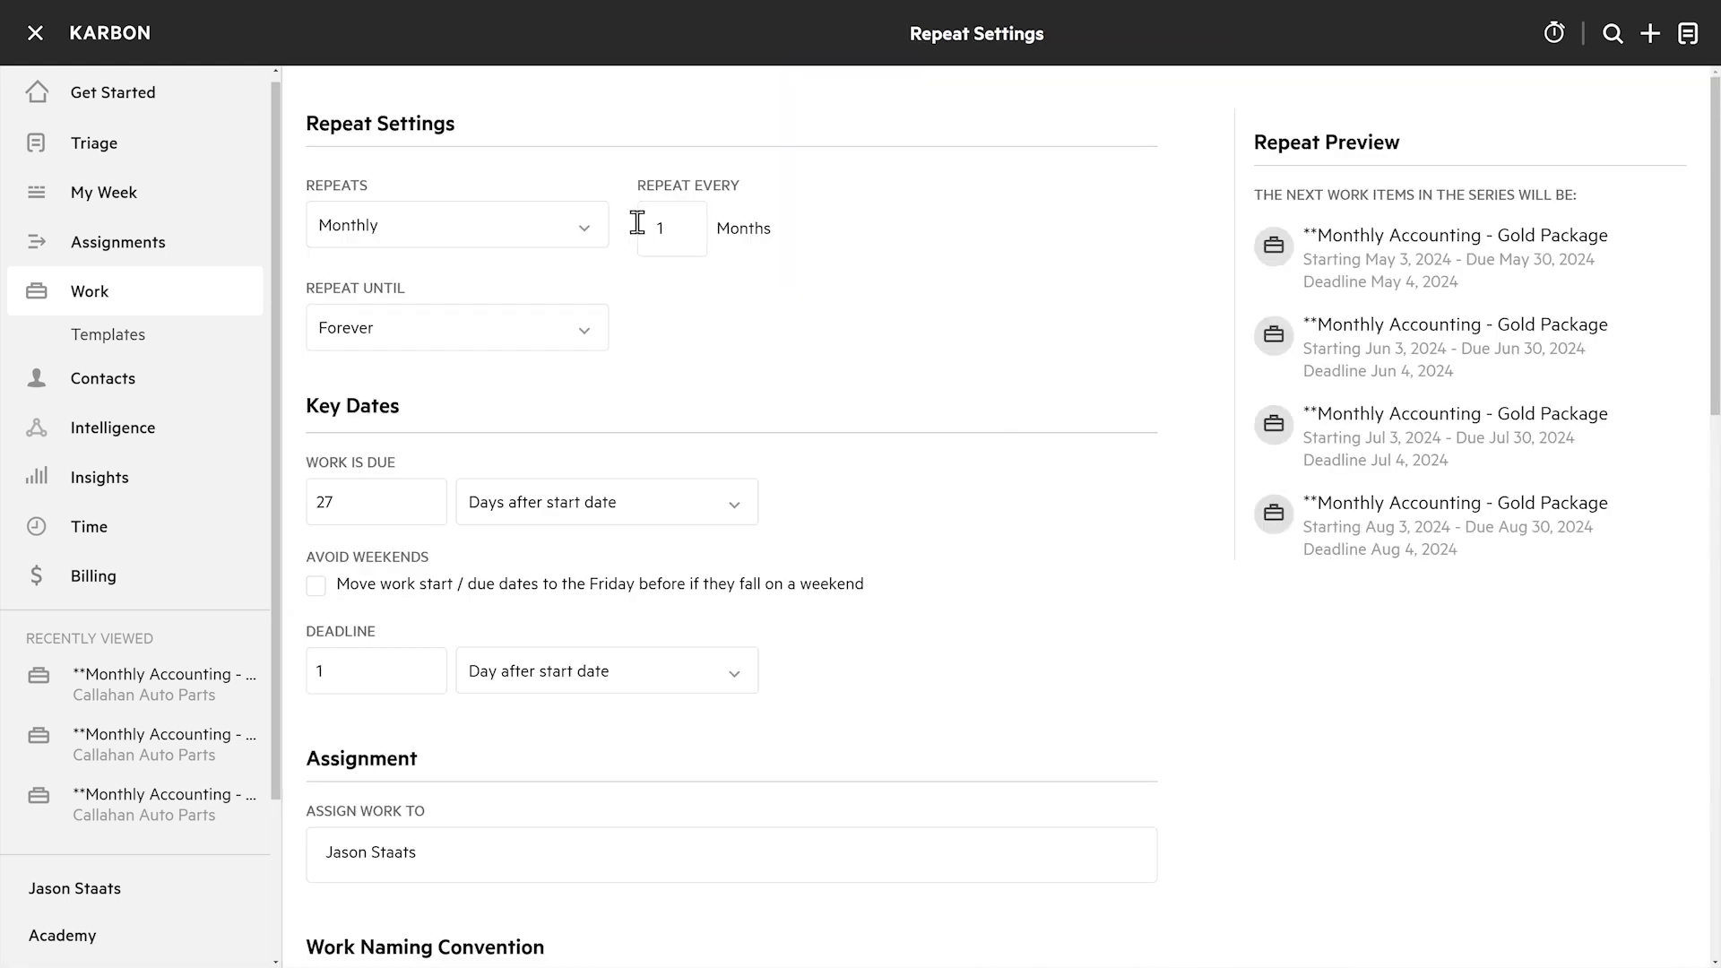
{"action": "left_click_drag", "start_coordinate": [1714, 279], "coordinate": [1611, 870]}
{"action": "left_click", "coordinate": [1086, 875]}
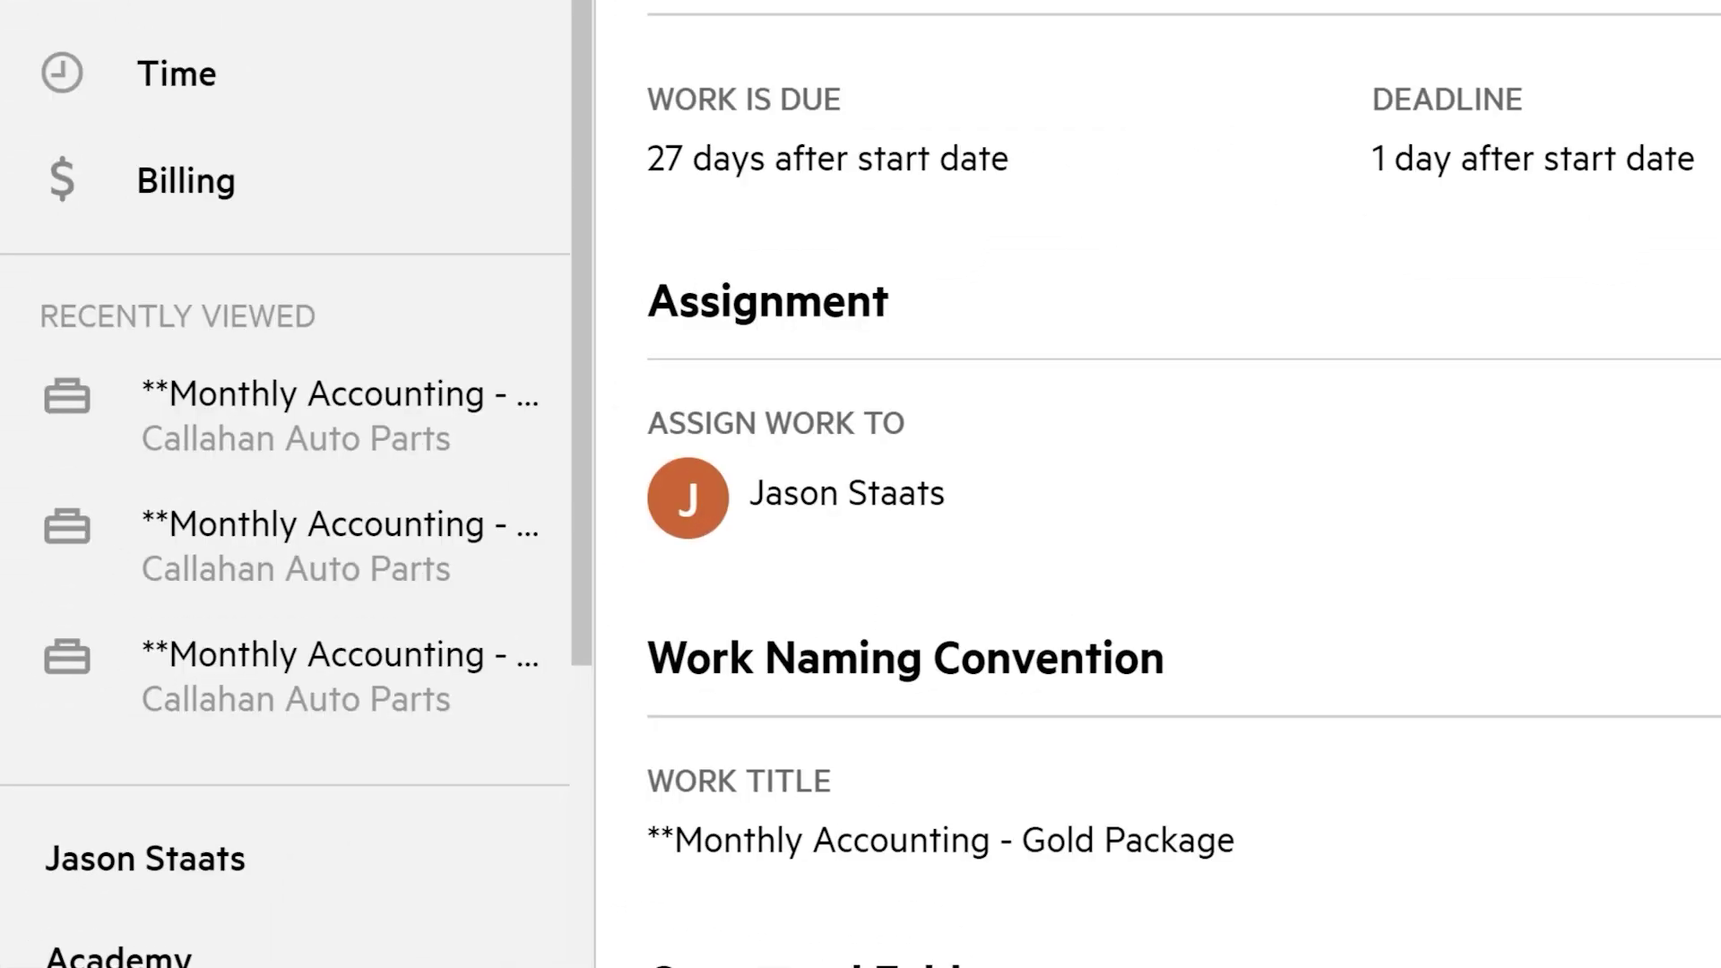
{"action": "left_click", "coordinate": [342, 411]}
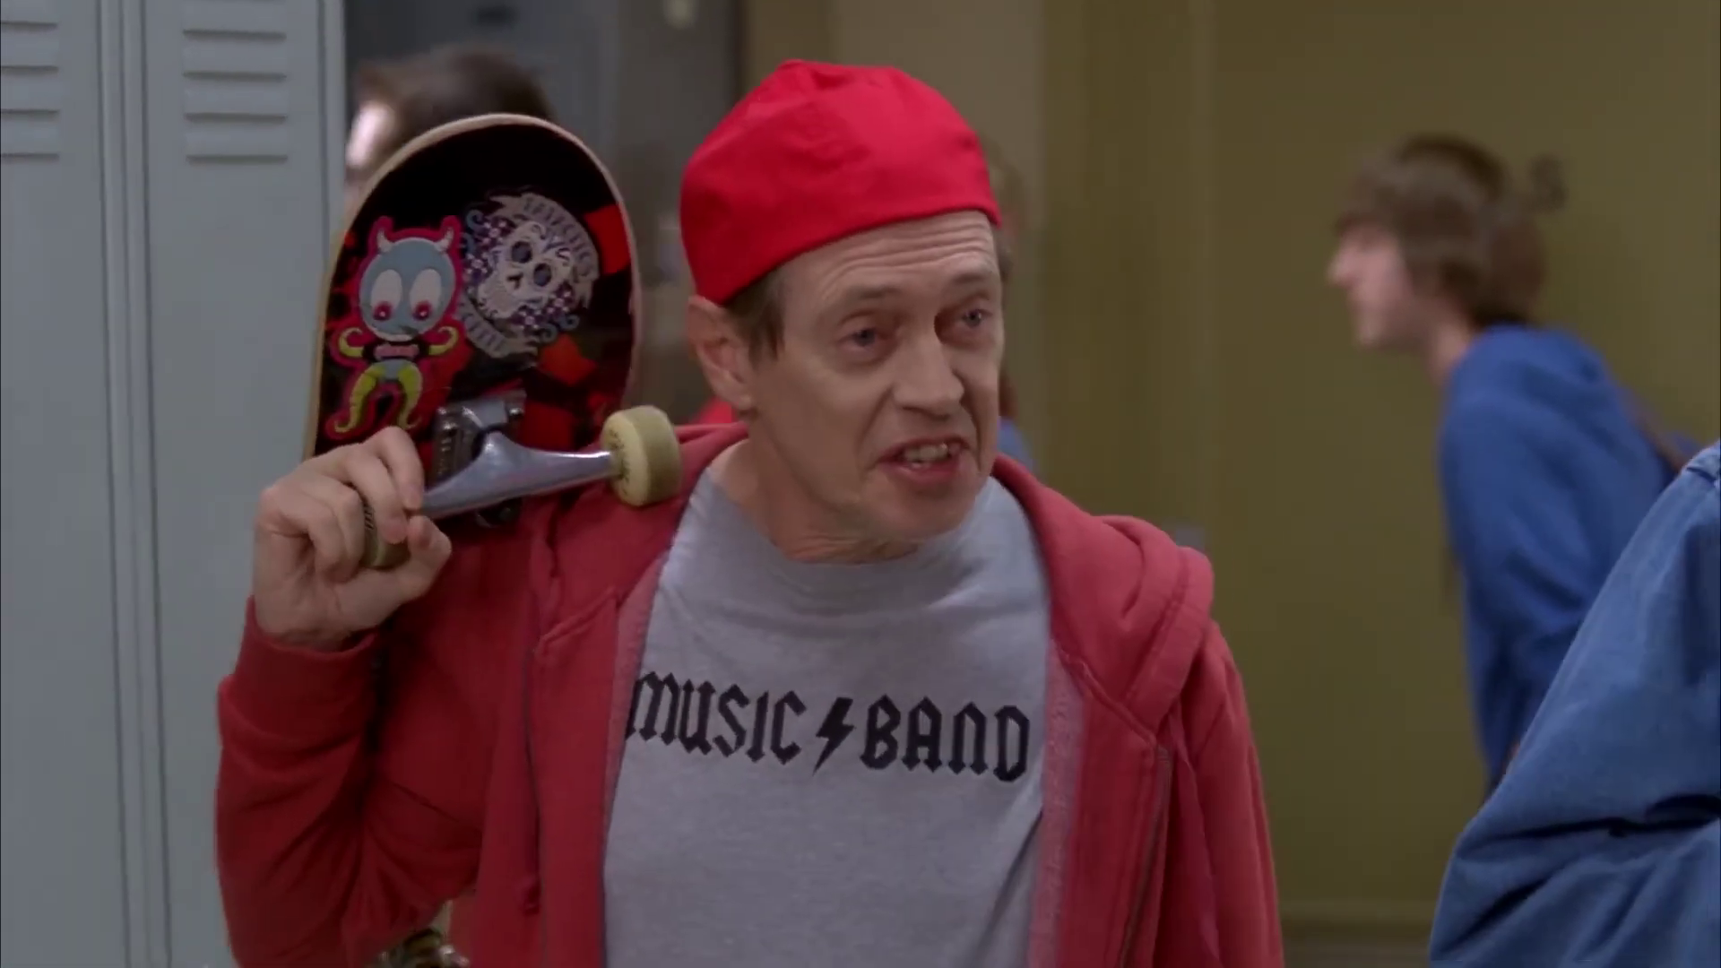
Send the Pre-work Requests client request now, with reminders every 5 days.
{"action": "left_click", "coordinate": [1649, 315]}
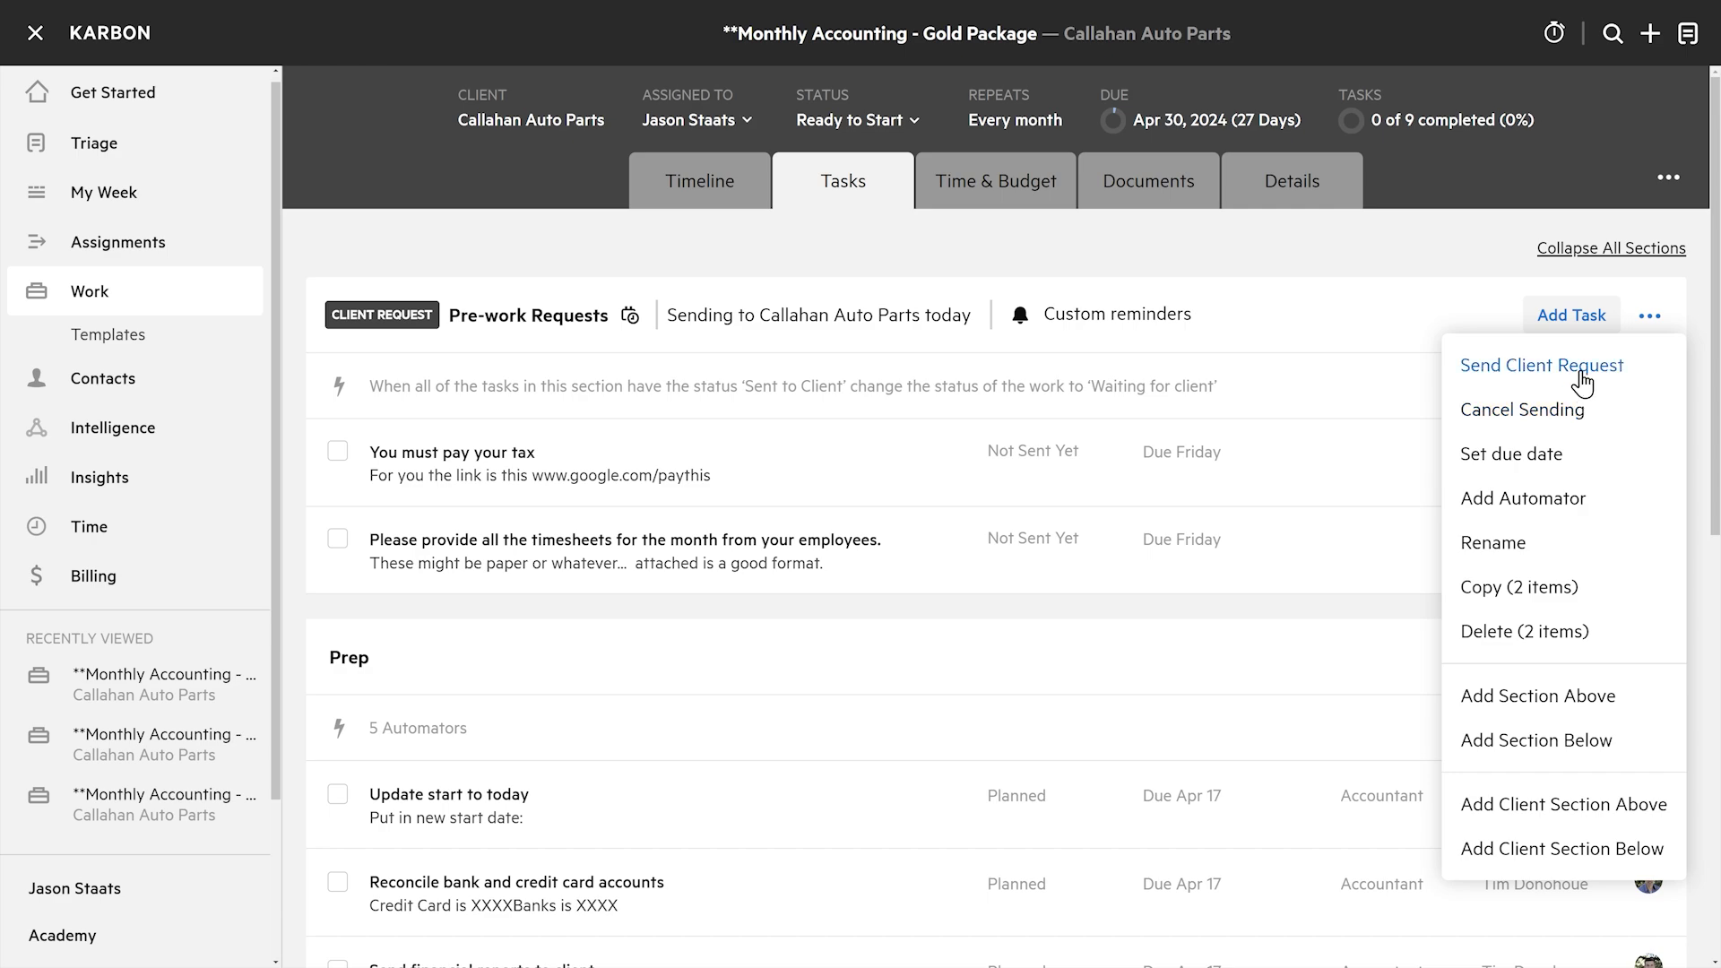
{"action": "left_click", "coordinate": [1582, 383]}
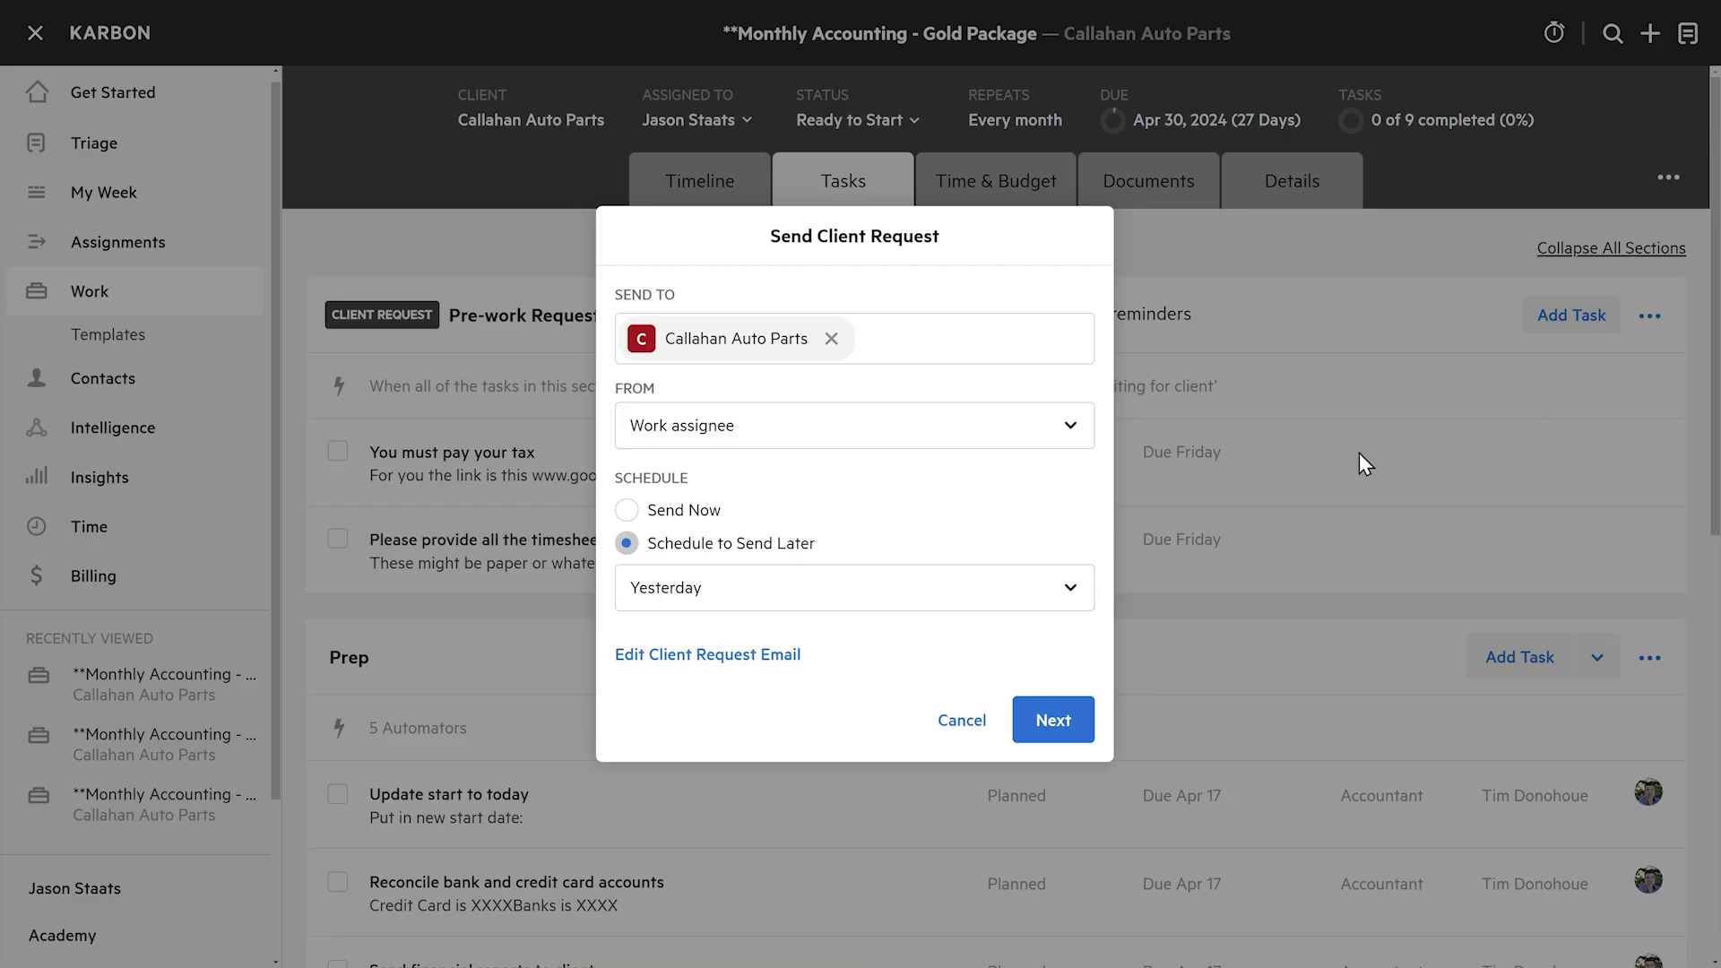
{"action": "left_click", "coordinate": [690, 520]}
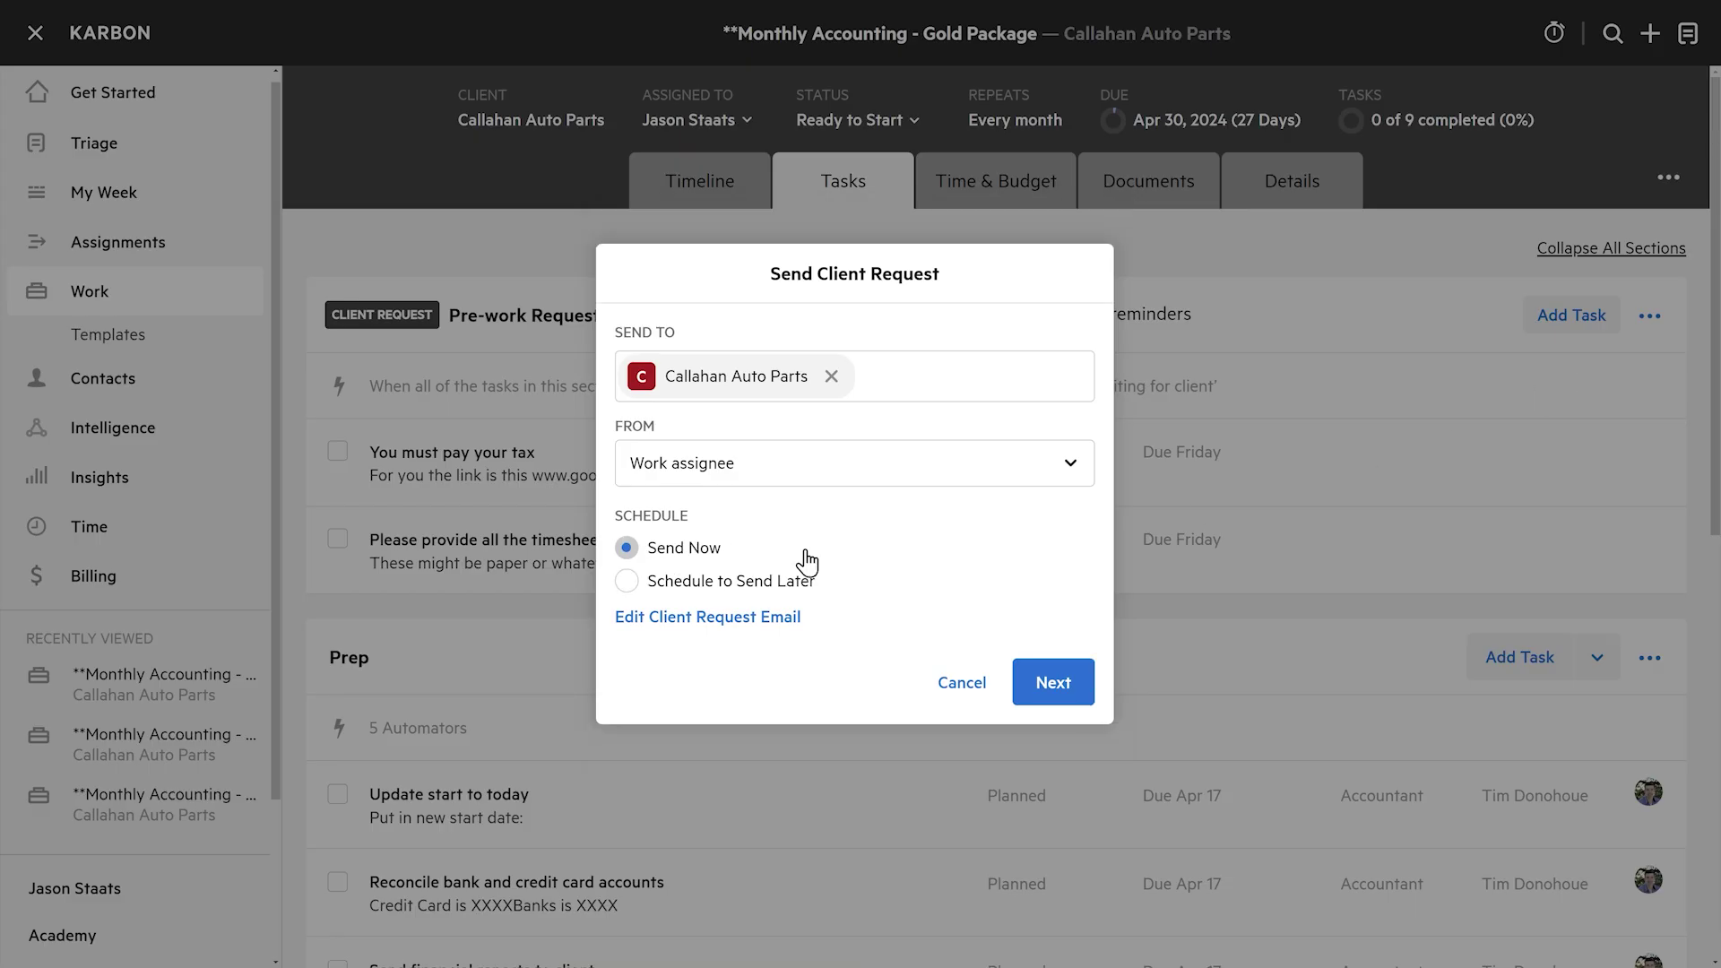
{"action": "left_click", "coordinate": [1073, 687]}
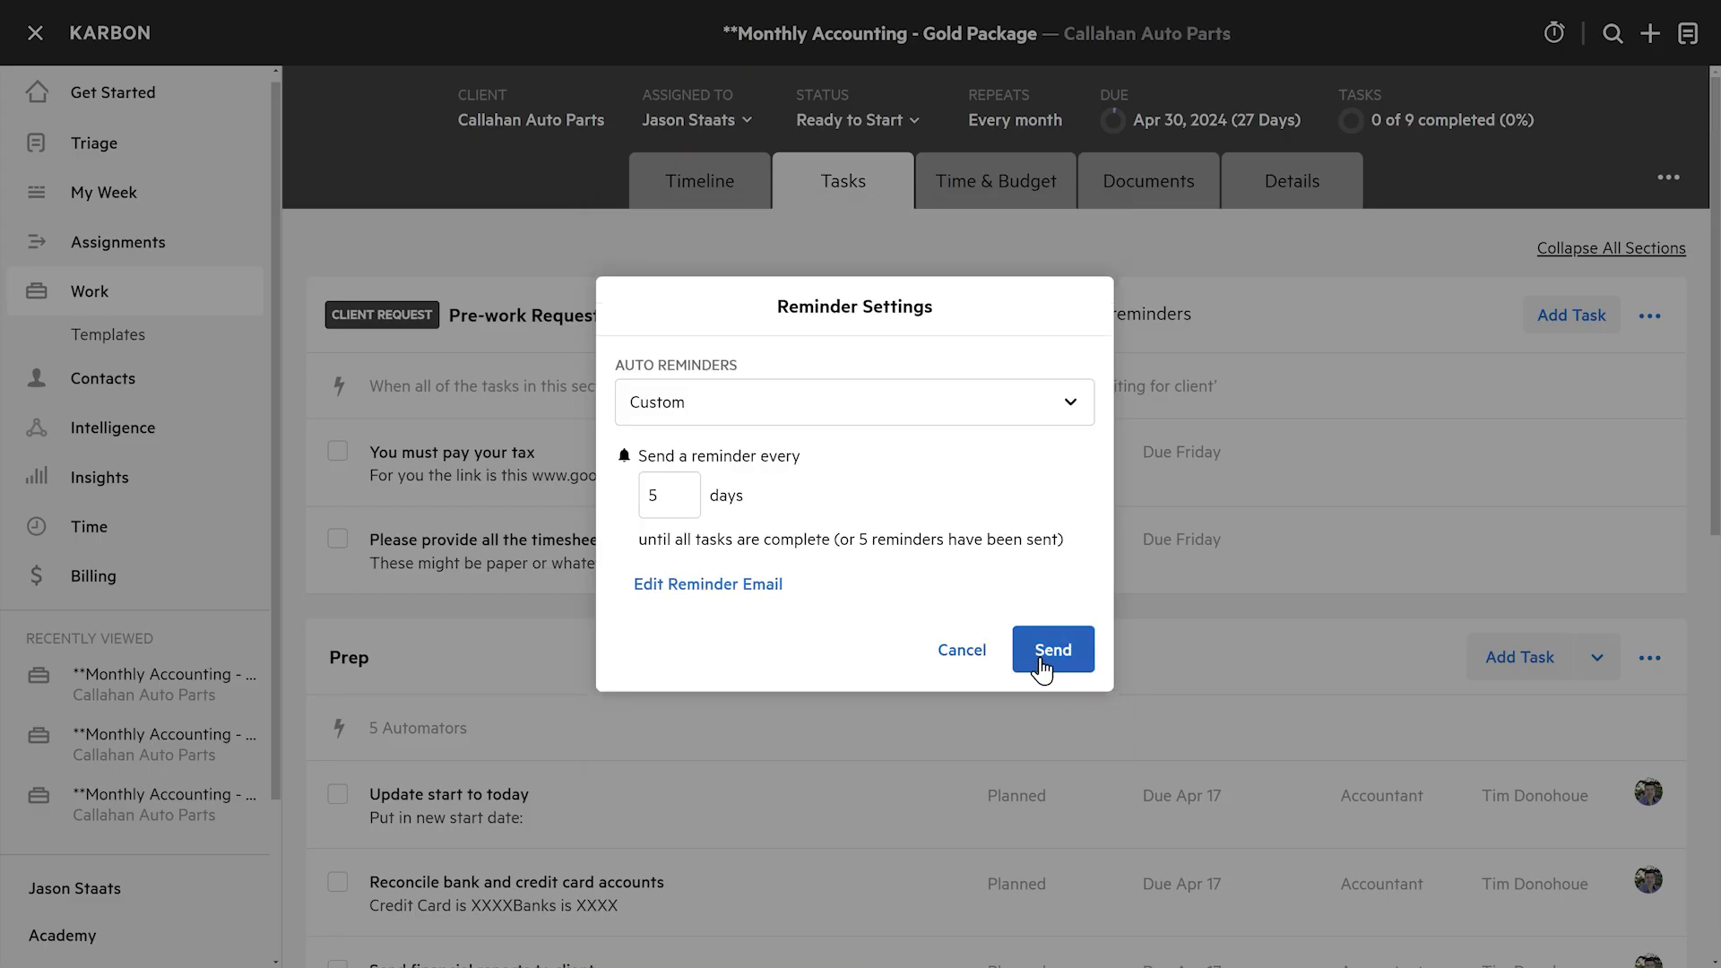
{"action": "left_click", "coordinate": [1042, 664]}
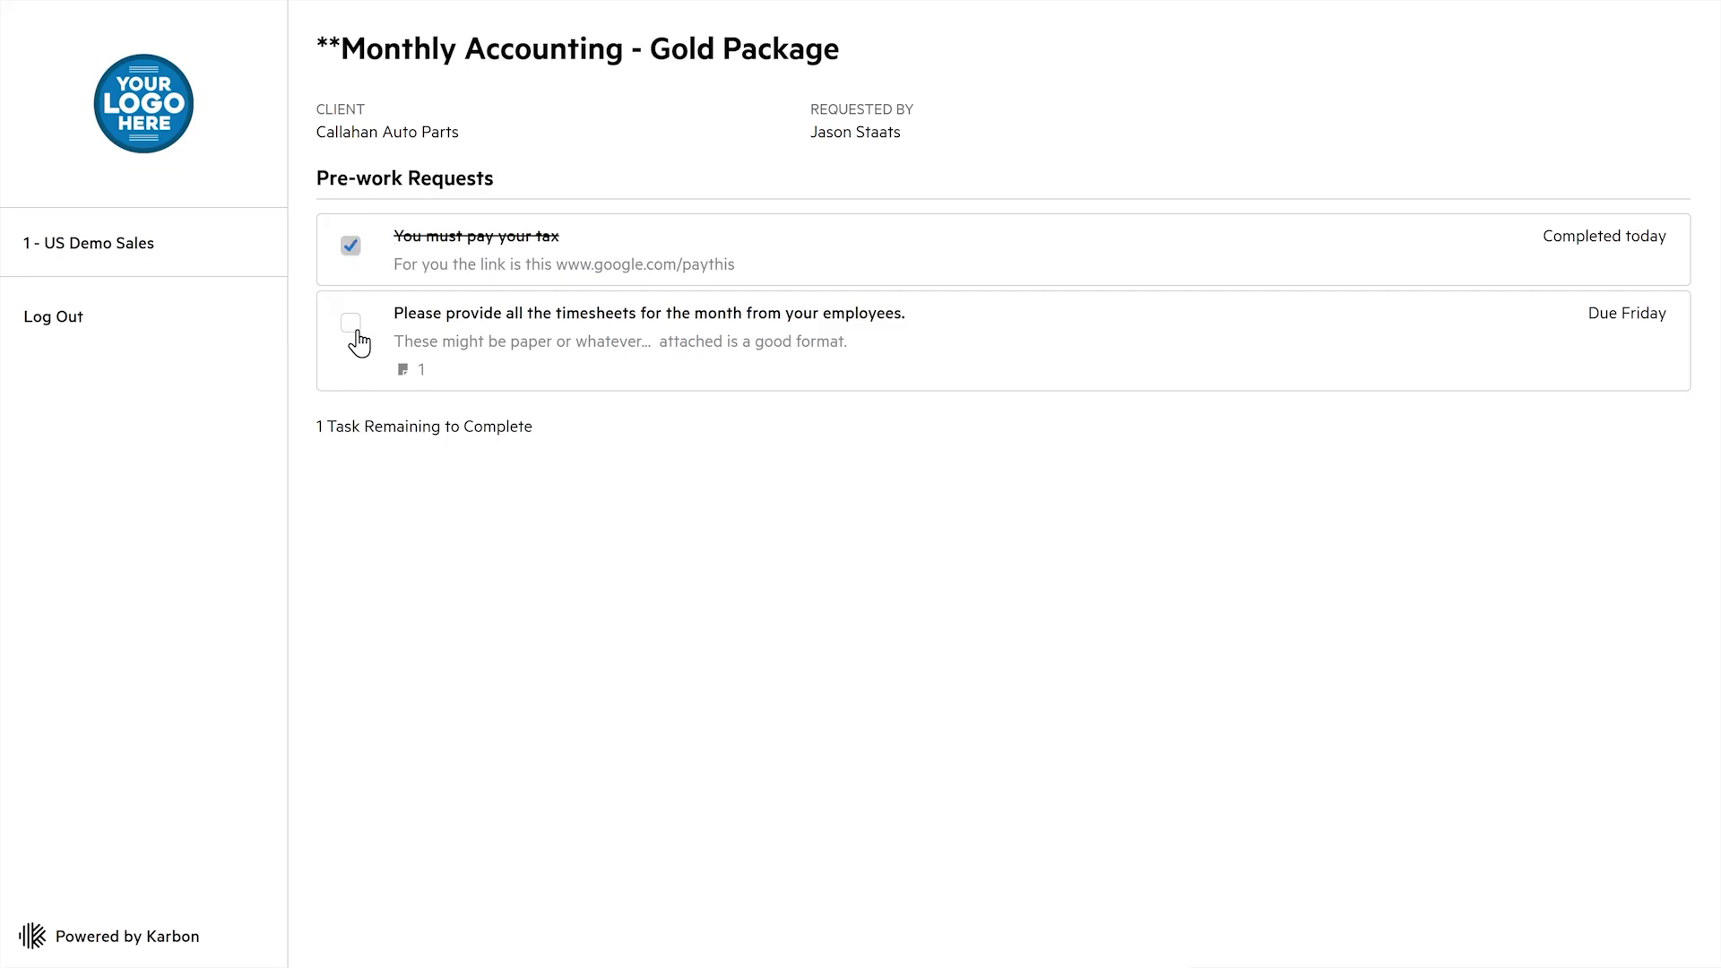
Check off the timesheets task in the client portal and comment 'Looks good!'.
{"action": "left_click", "coordinate": [385, 354]}
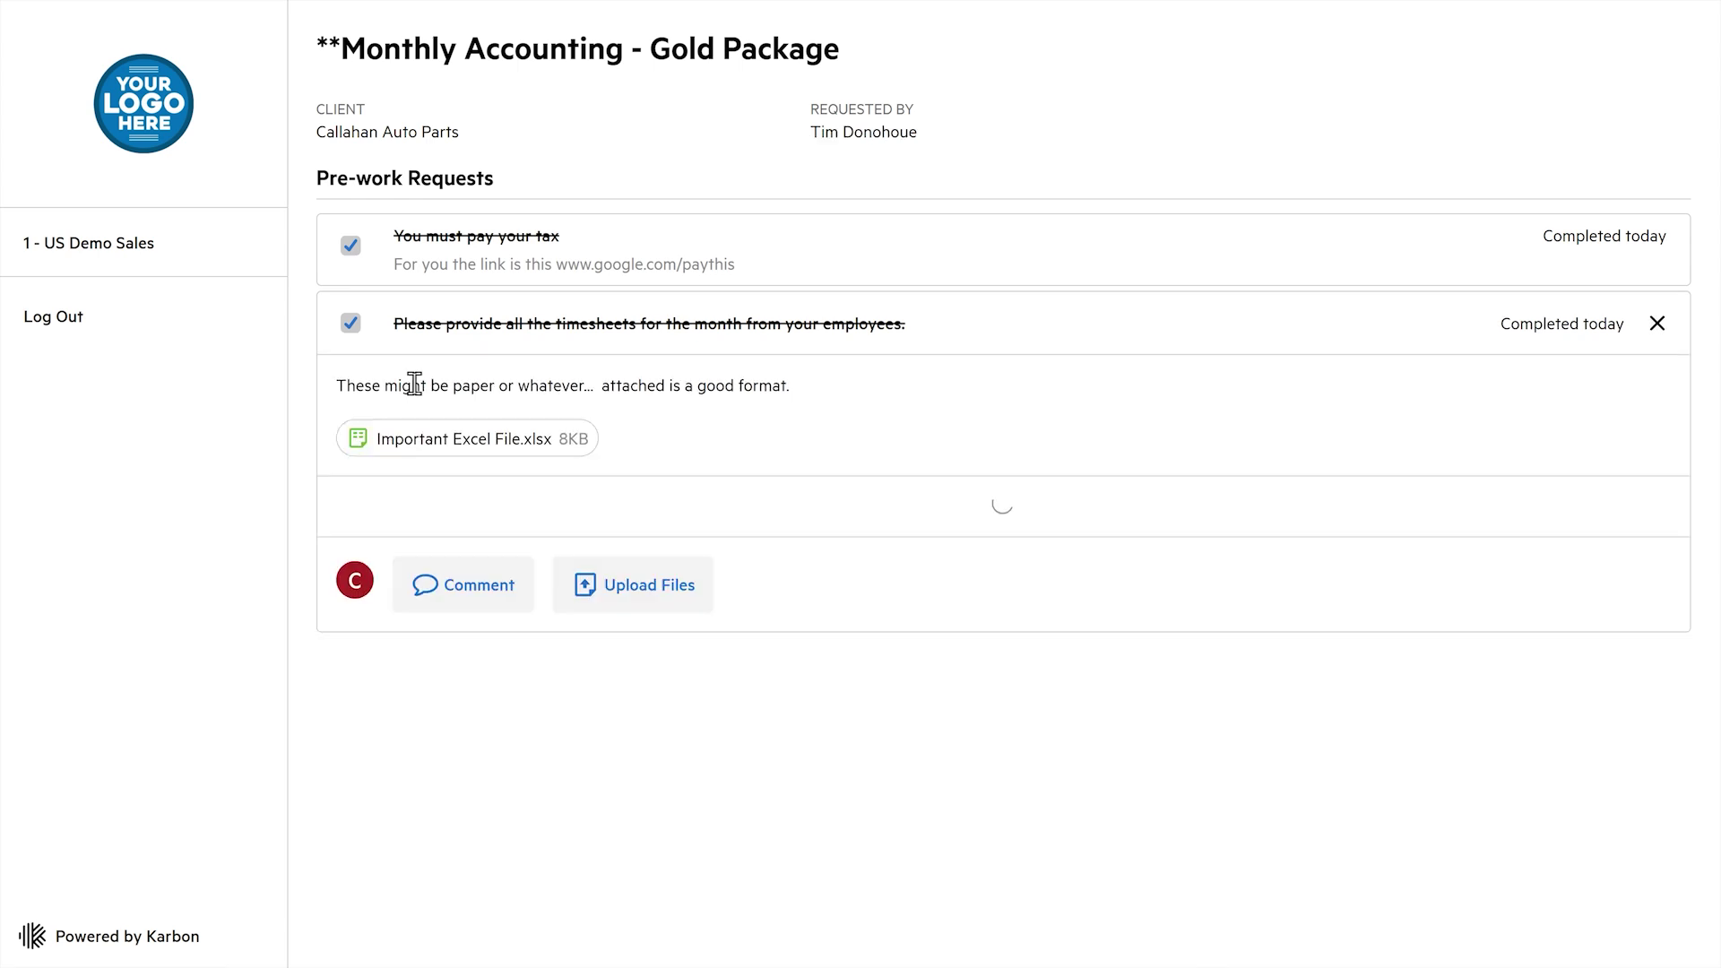
{"action": "left_click", "coordinate": [607, 664]}
{"action": "type", "text": "Looks good!"}
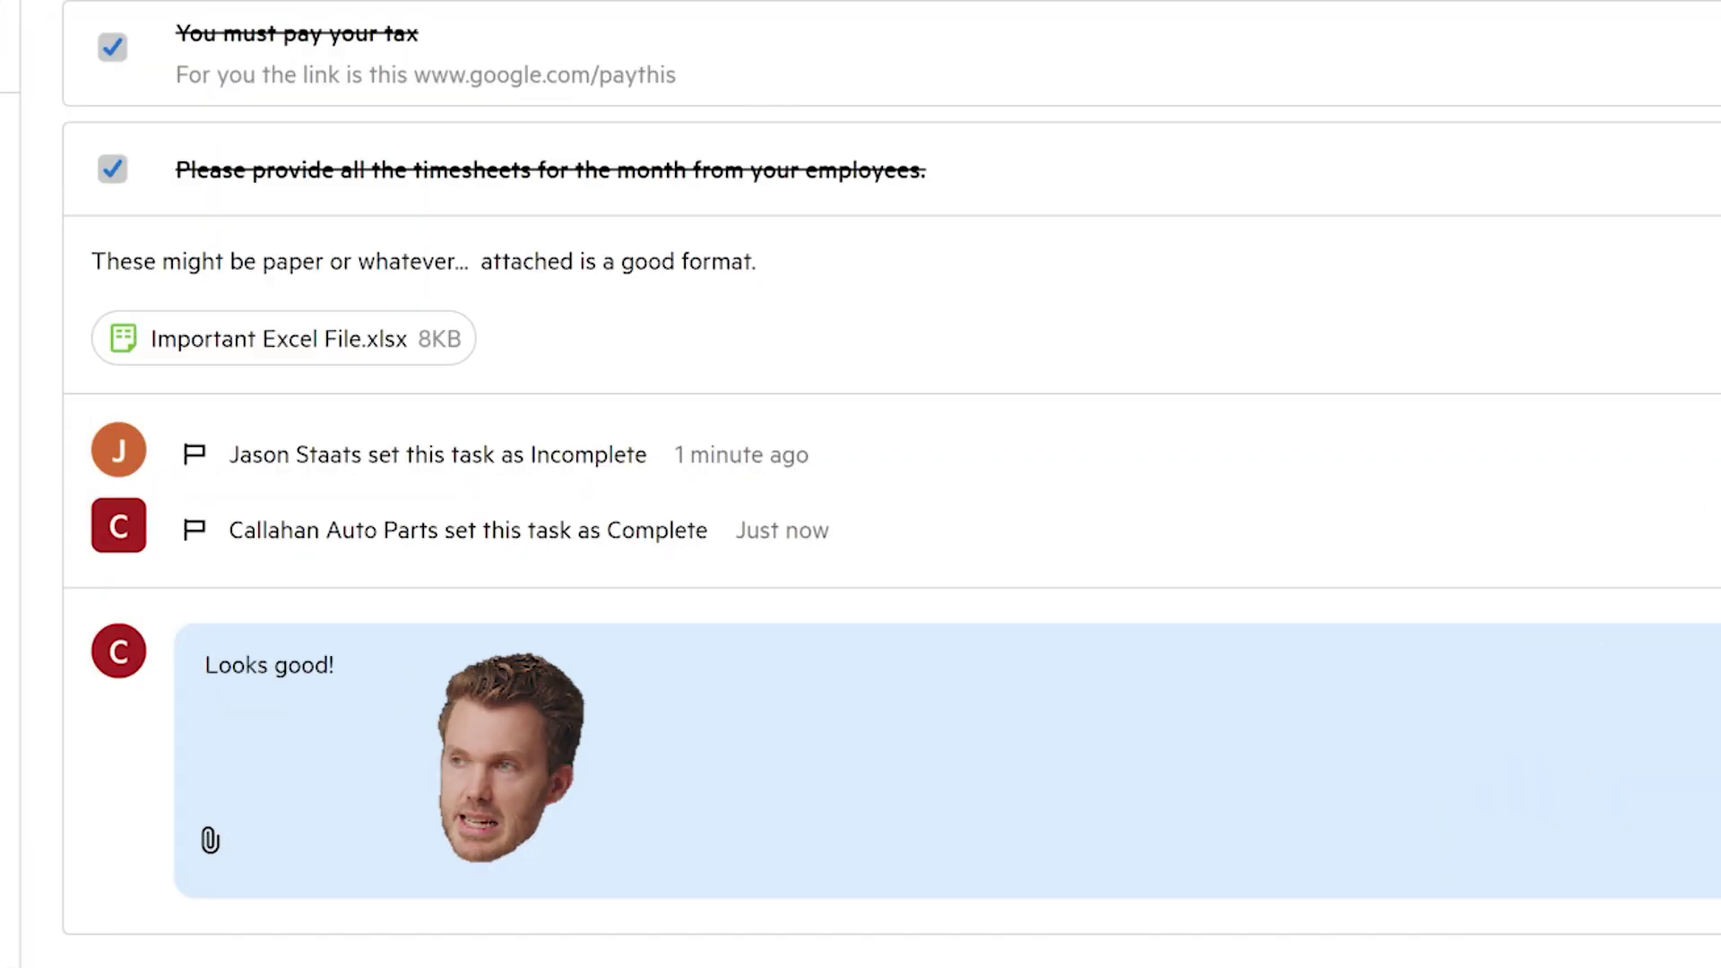
{"action": "key", "text": "Return"}
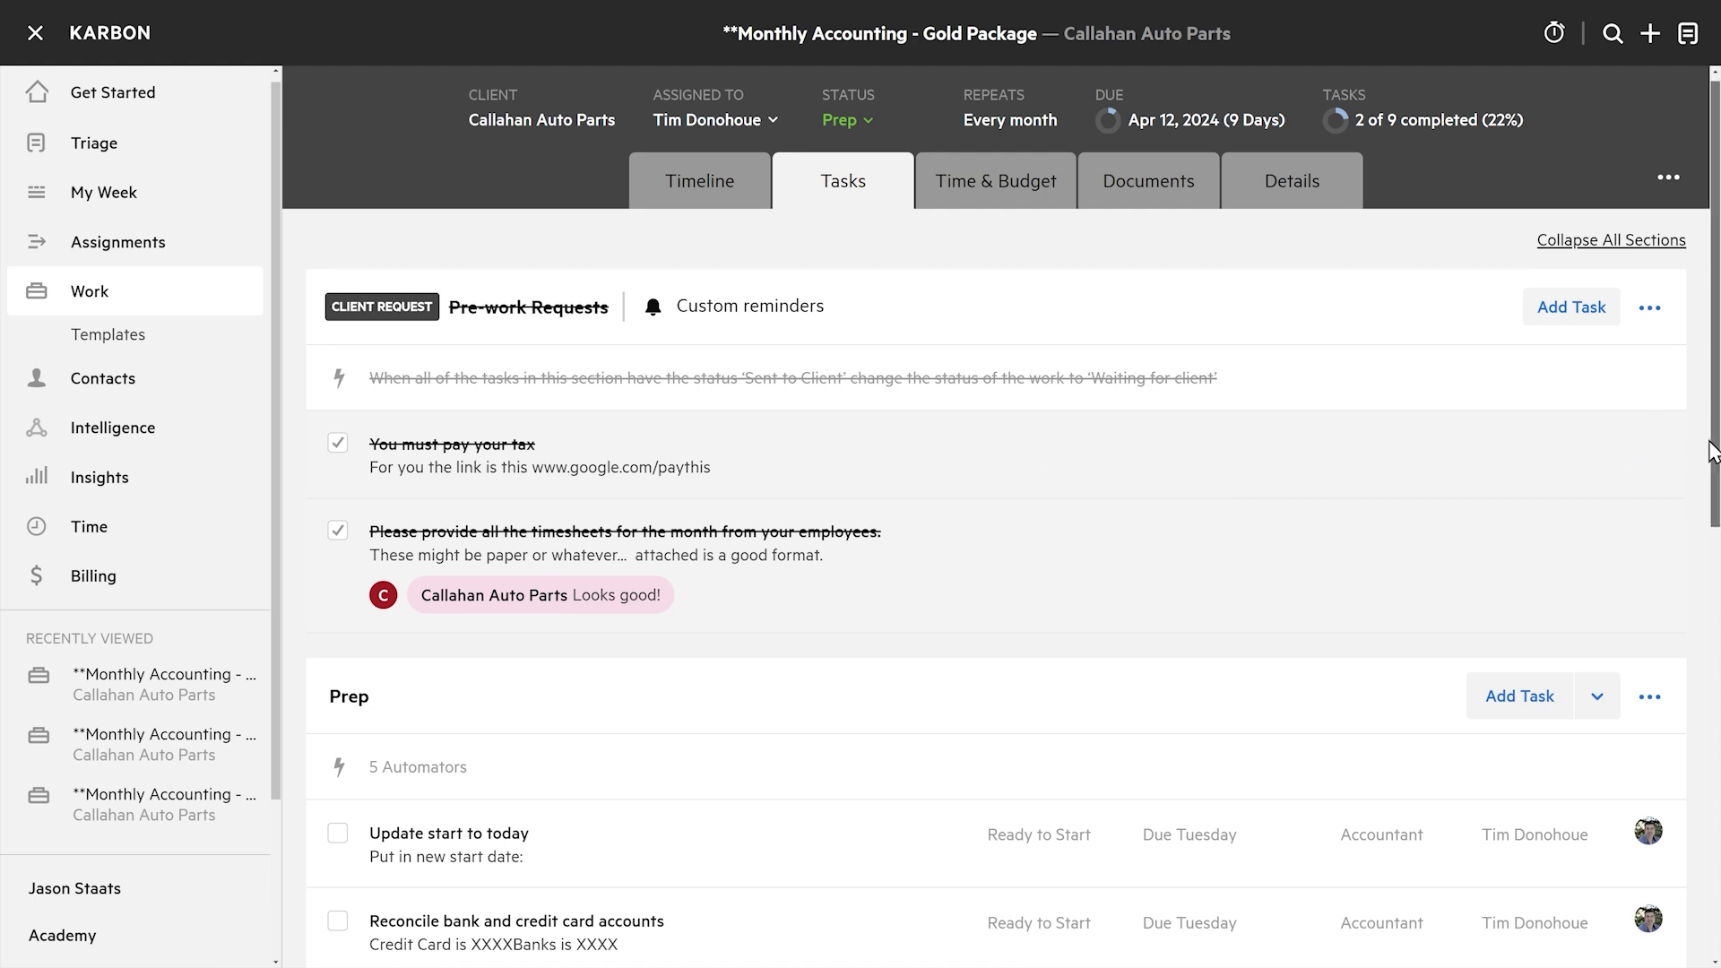
Complete the Prep tasks and Send Client financials task, then view the Billing Dashboard.
{"action": "scroll", "coordinate": [1694, 642], "scroll_direction": "down", "scroll_amount": 5}
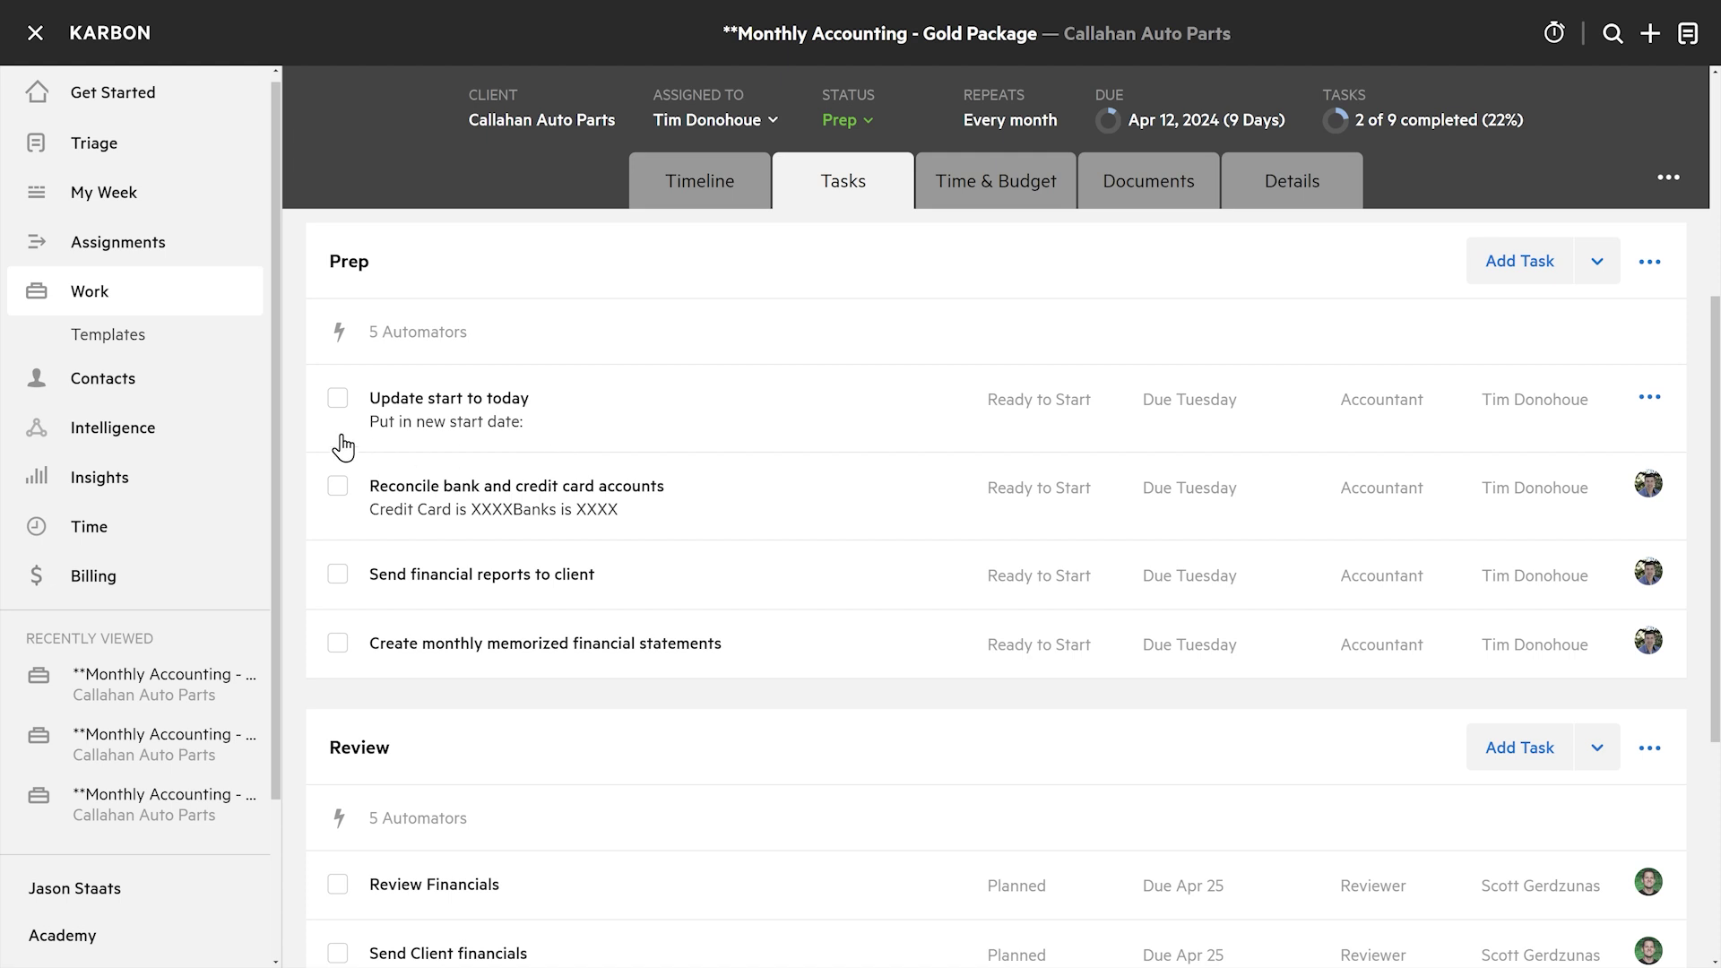
{"action": "left_click", "coordinate": [337, 398]}
{"action": "left_click", "coordinate": [337, 486]}
{"action": "left_click", "coordinate": [337, 575]}
{"action": "left_click", "coordinate": [338, 643]}
{"action": "left_click_drag", "start_coordinate": [1714, 475], "coordinate": [1703, 713]}
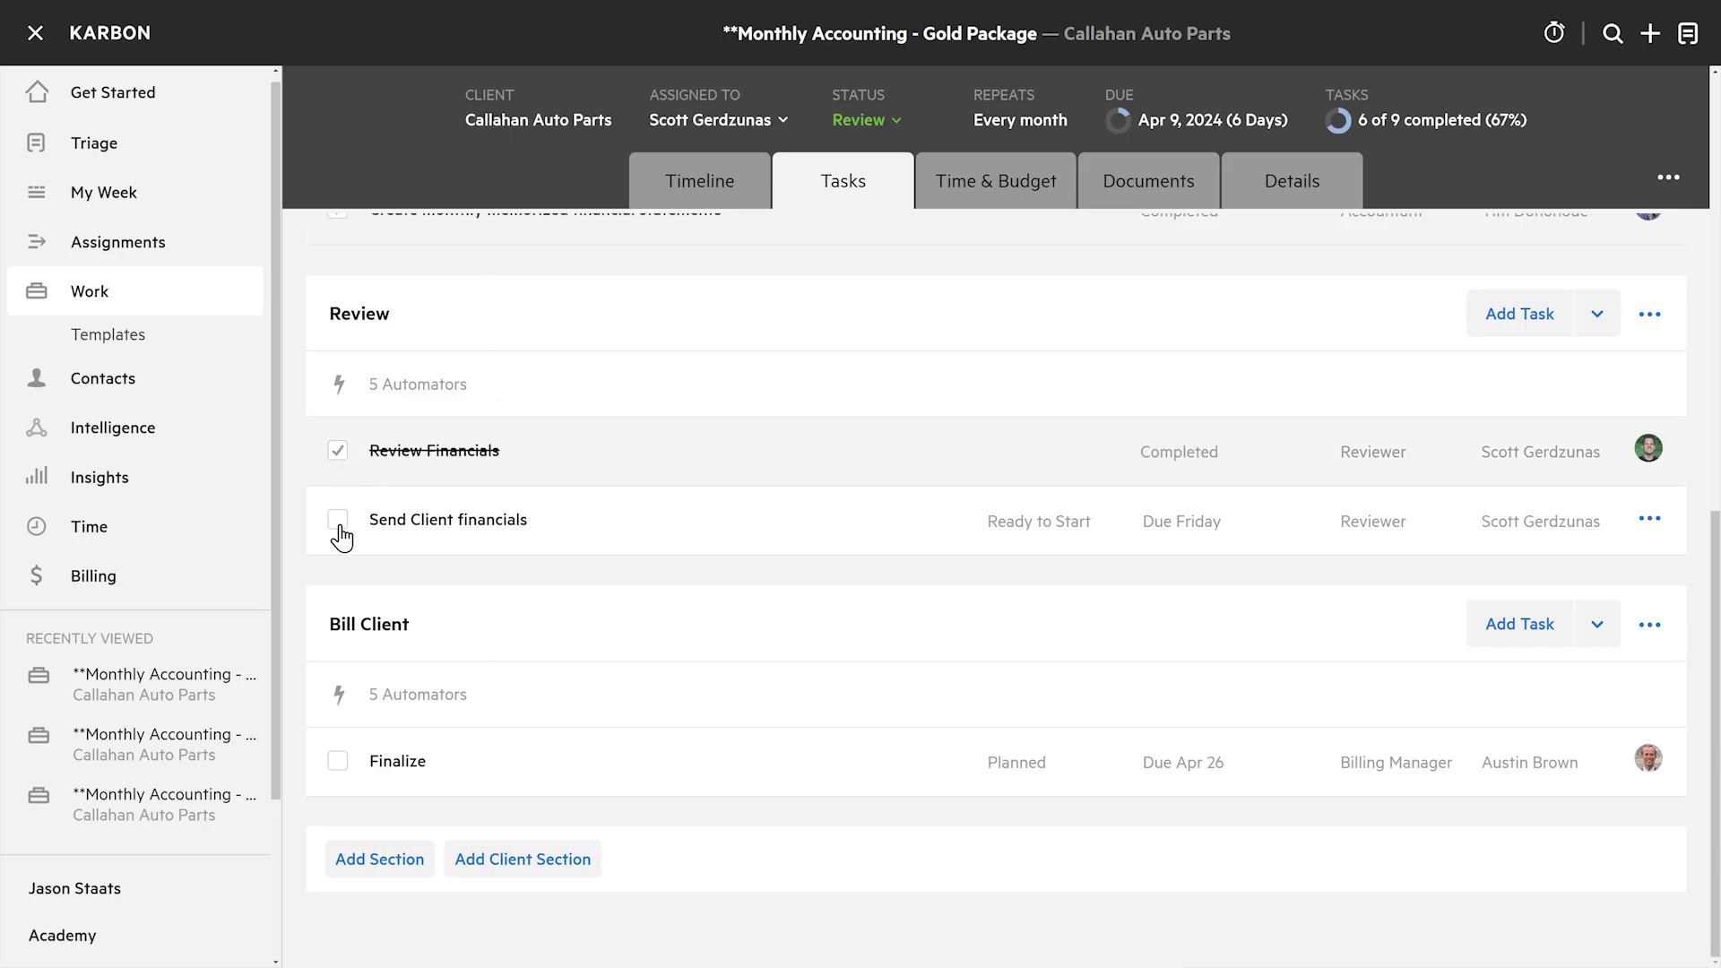
{"action": "left_click", "coordinate": [338, 520]}
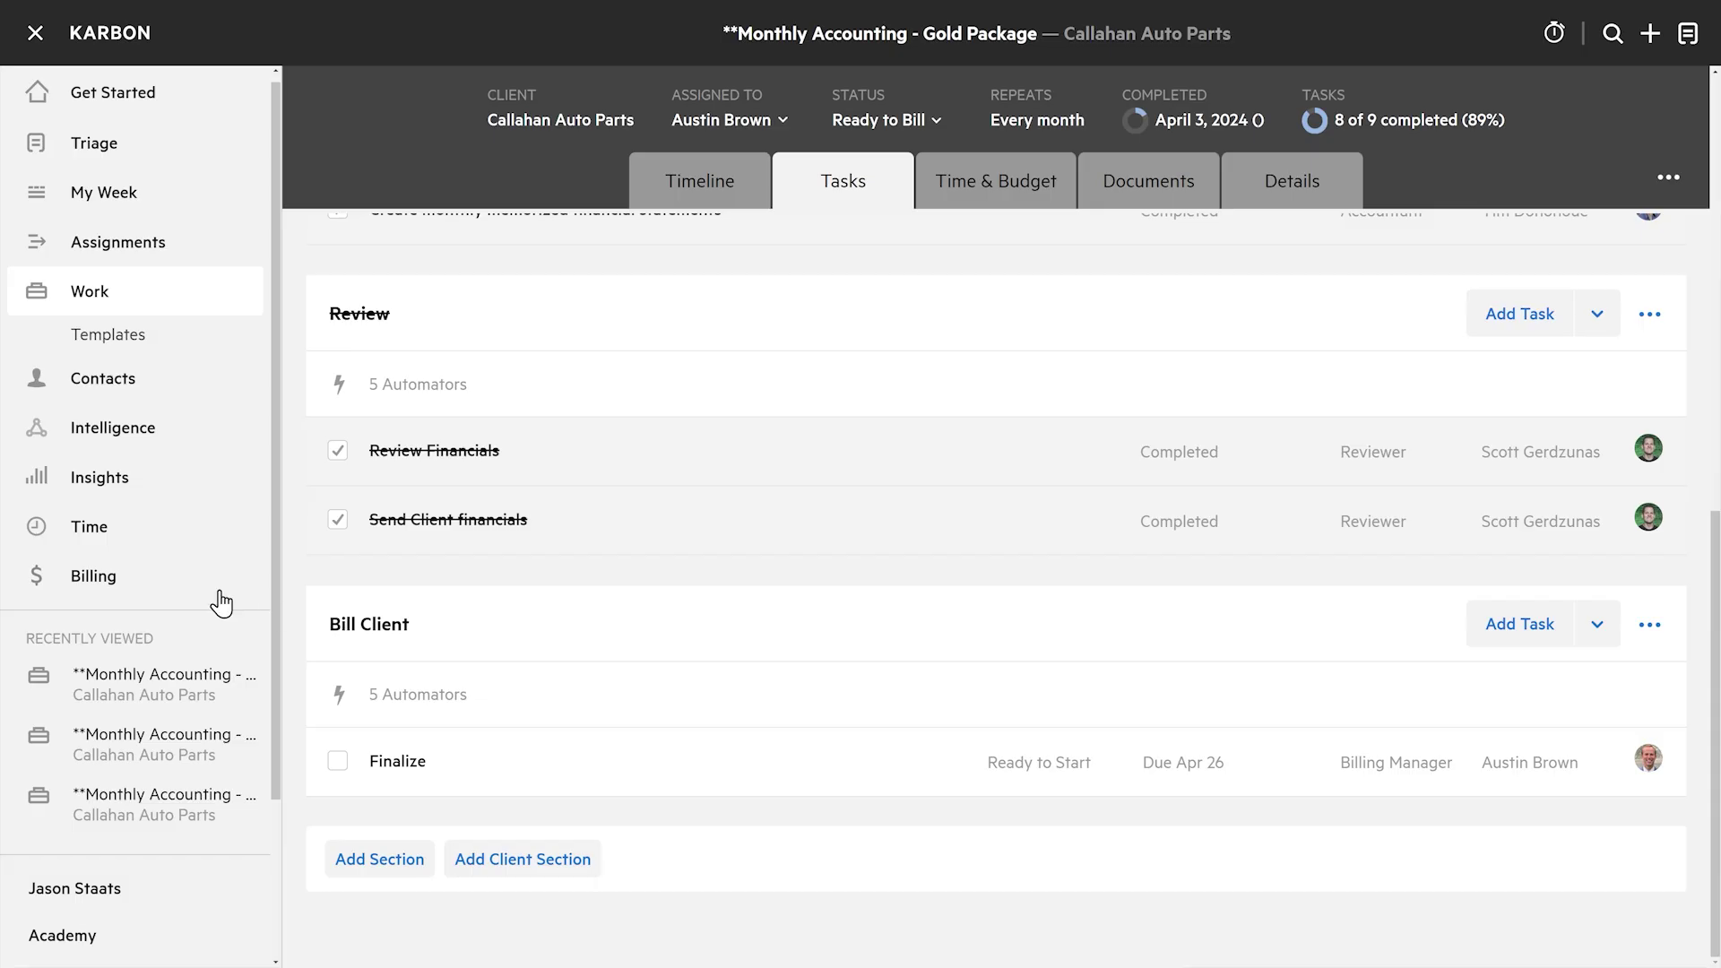
{"action": "left_click", "coordinate": [163, 587]}
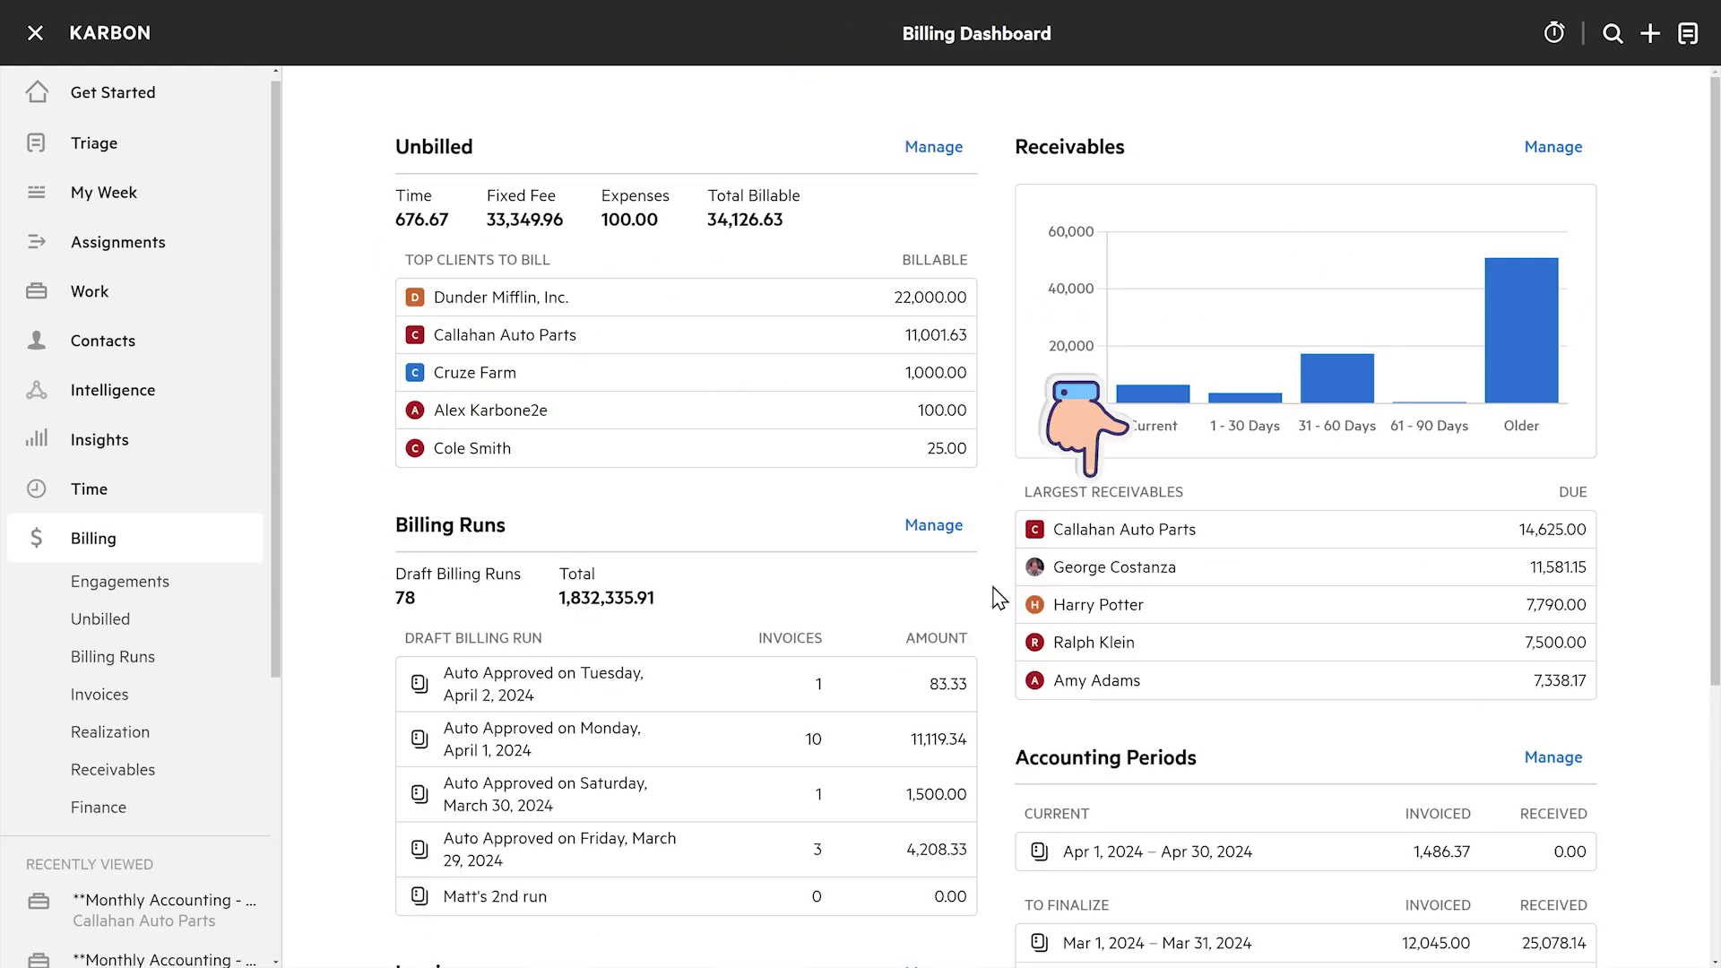
Add the Gold Package work starting Apr 4 as a service on Callahan Auto Parts' Mar 1, 2024 draft engagement.
{"action": "left_click", "coordinate": [144, 583]}
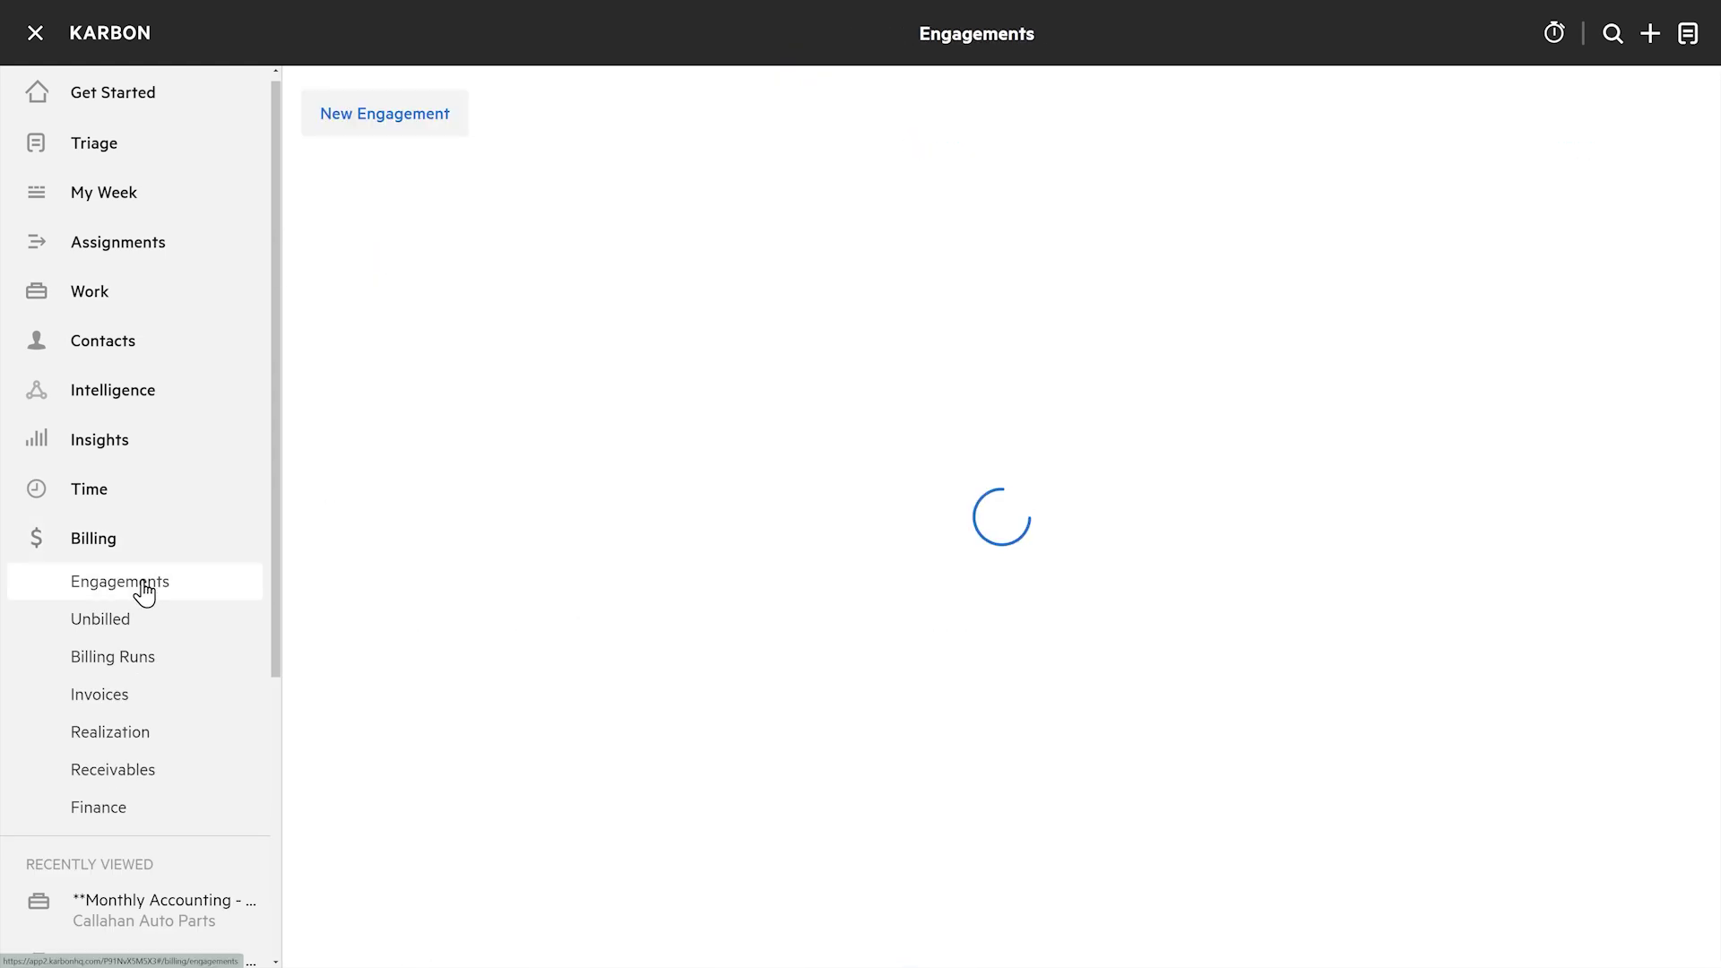
{"action": "scroll", "coordinate": [446, 541], "scroll_direction": "down", "scroll_amount": 6}
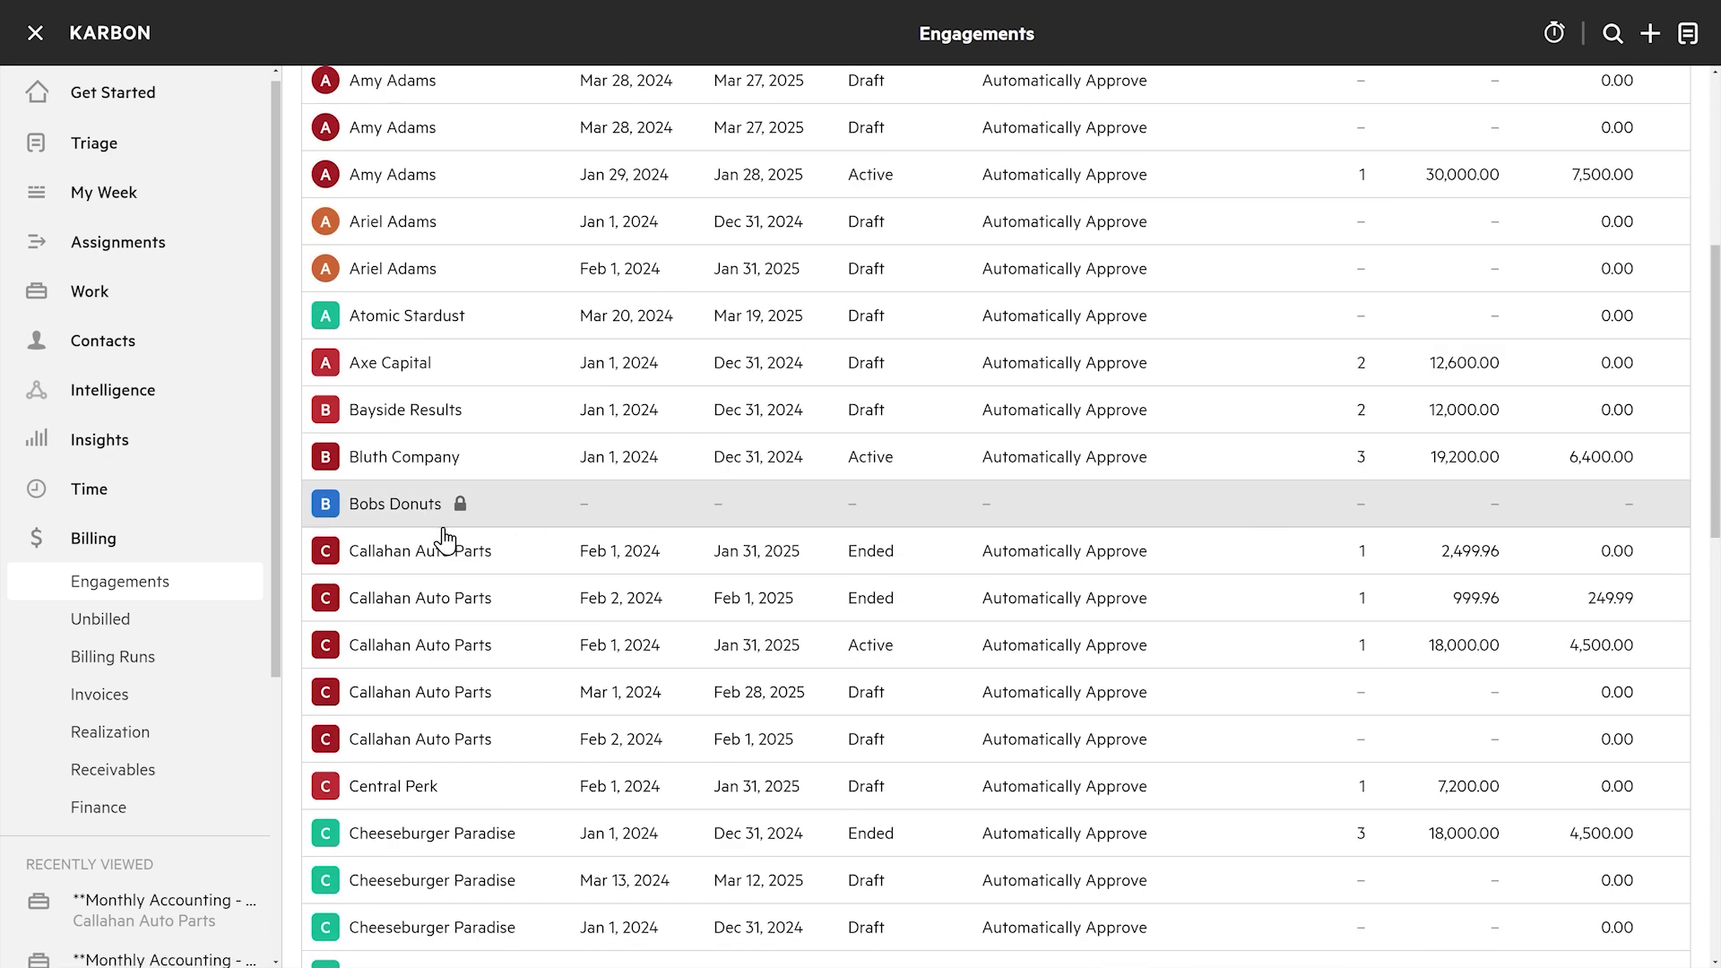
{"action": "left_click", "coordinate": [628, 696]}
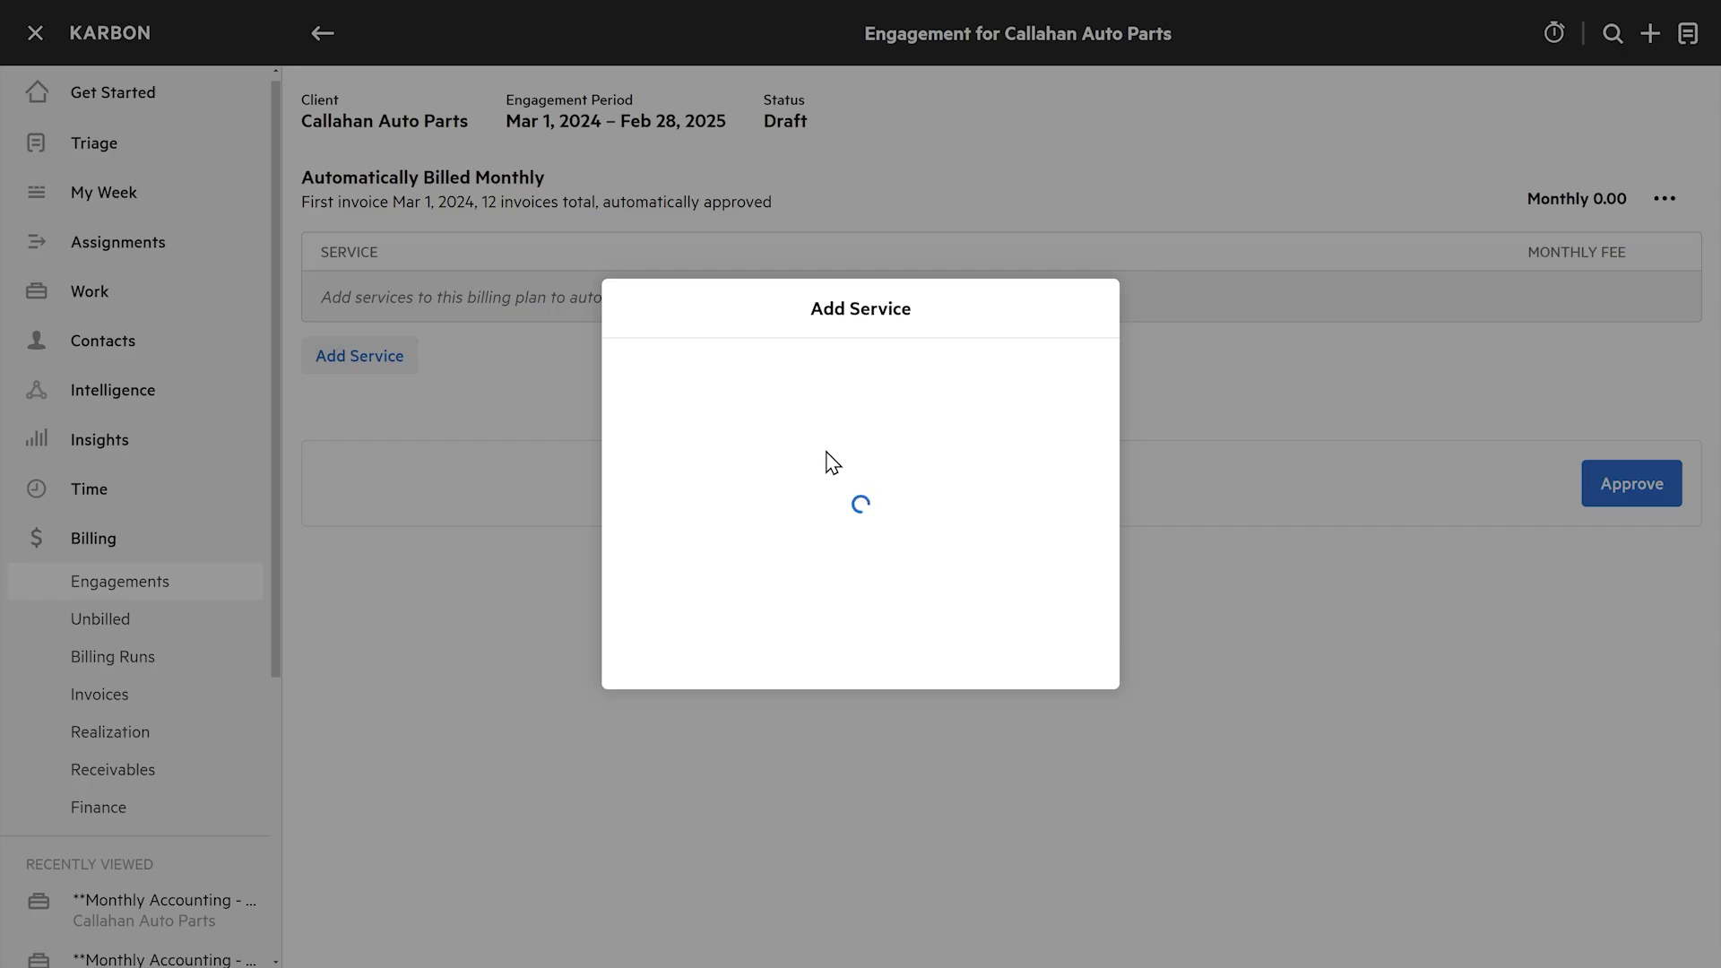
{"action": "left_click", "coordinate": [896, 434]}
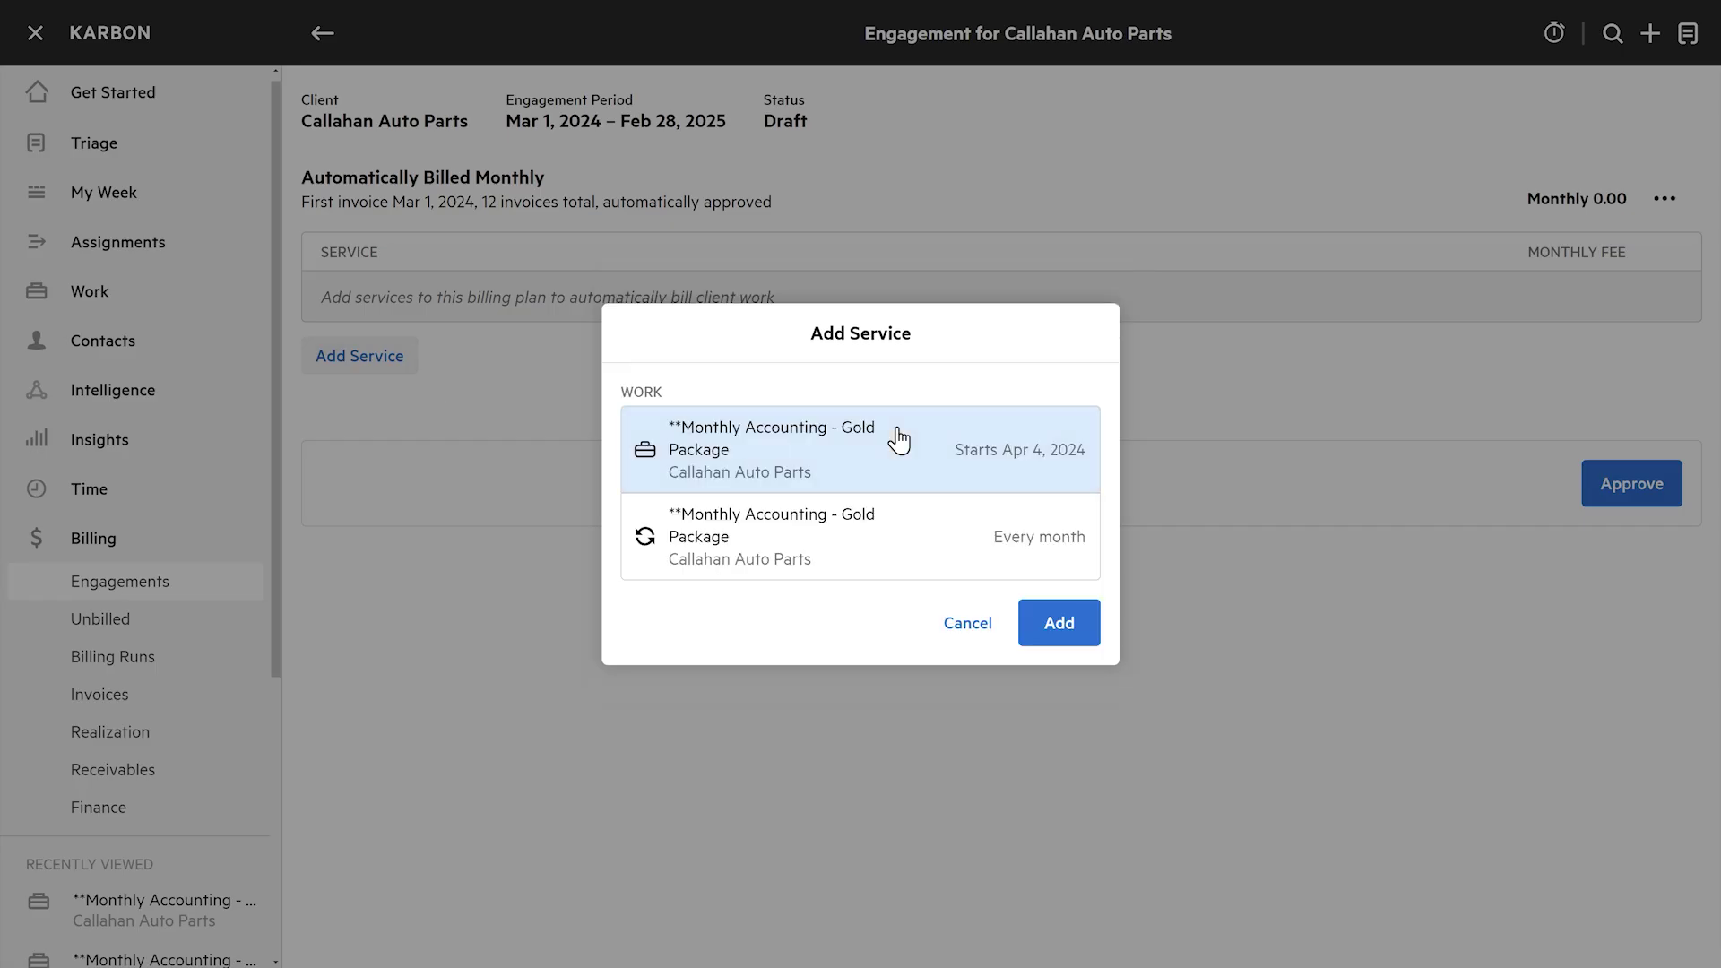
{"action": "left_click", "coordinate": [1065, 628]}
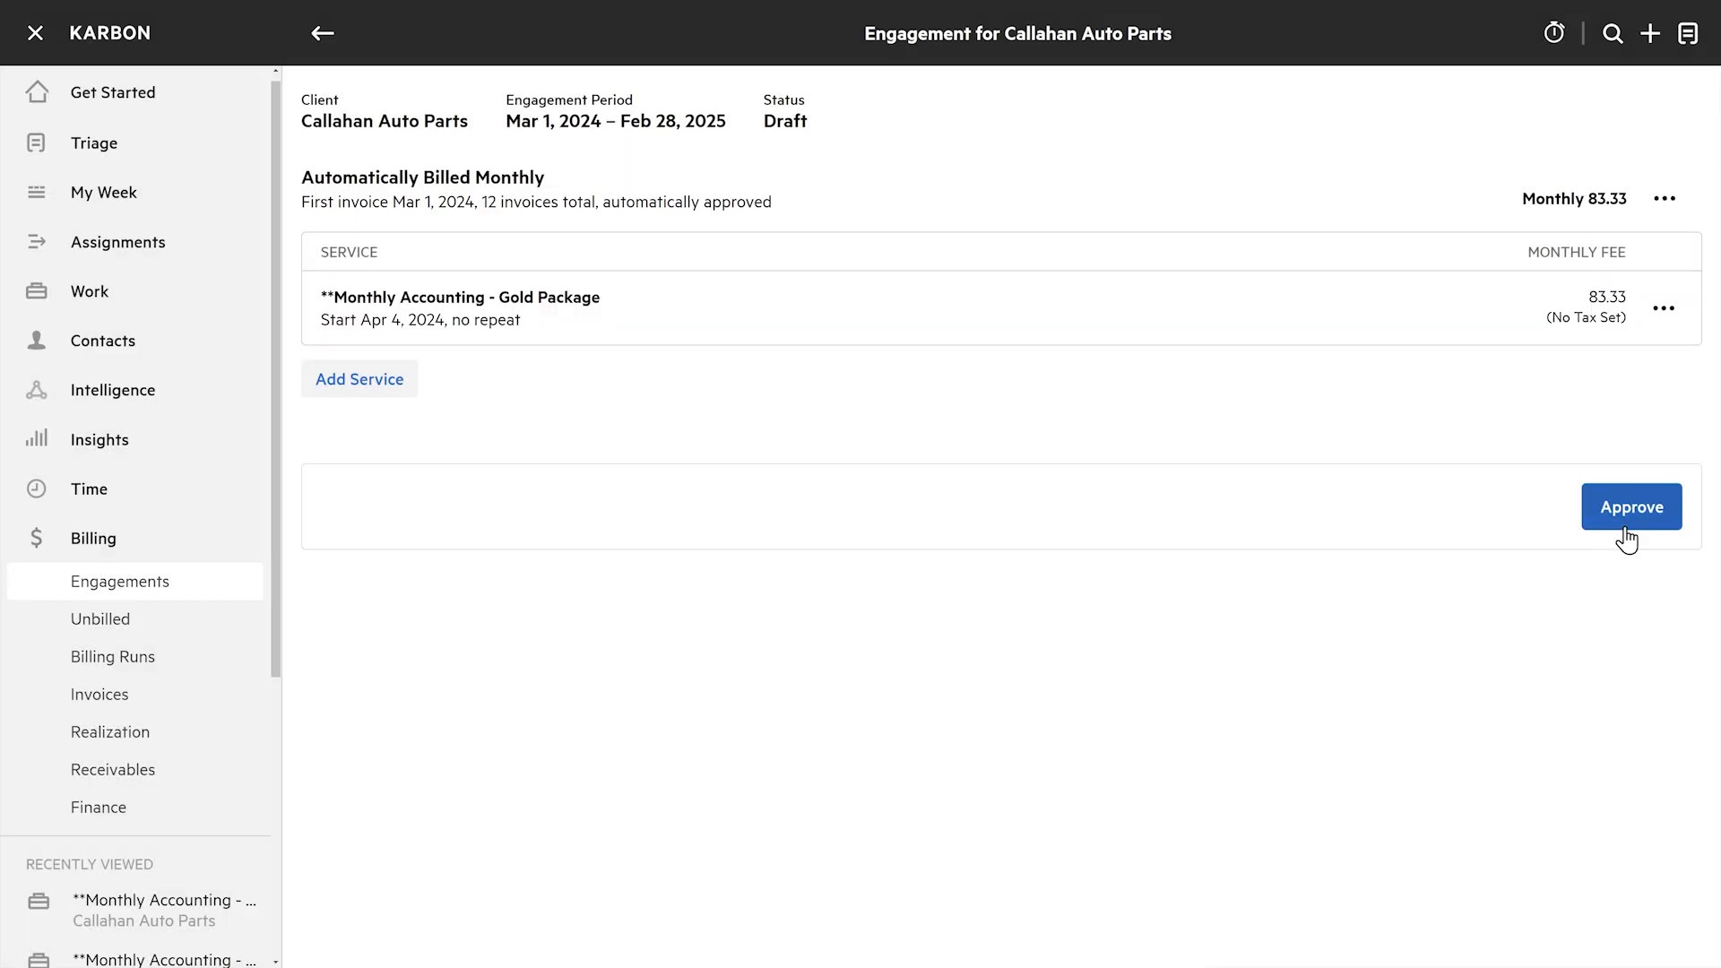